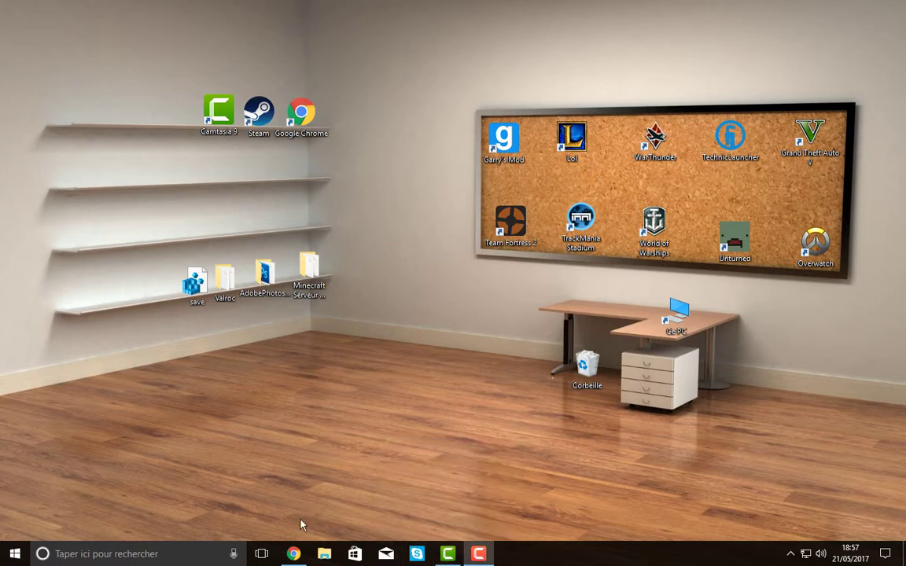
Open Chrome, search Google for drivercloud and bring up the offline detection section of the DriversCloud.com start page.
left_click(293, 554)
type("d")
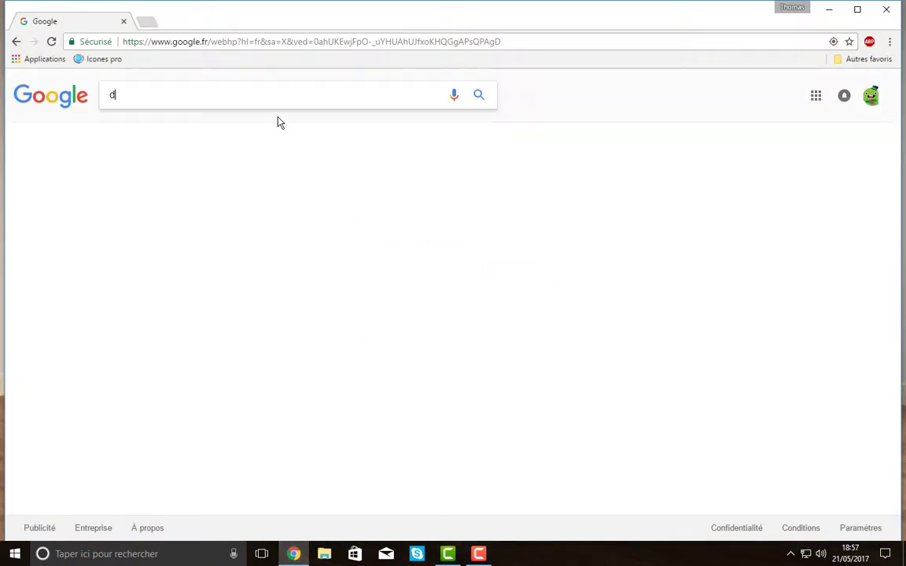
type("rivercloud")
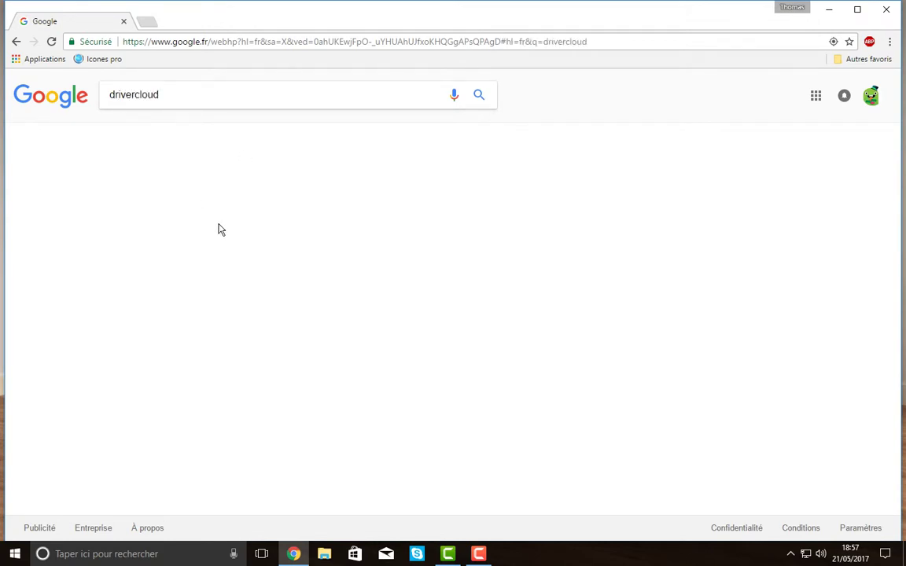
left_click(189, 231)
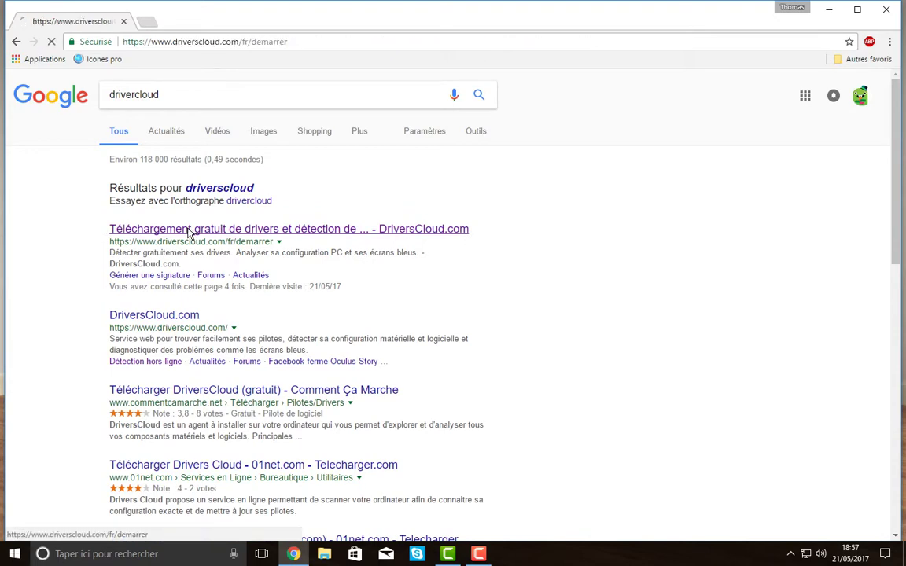
scroll(674, 281, "down", 4)
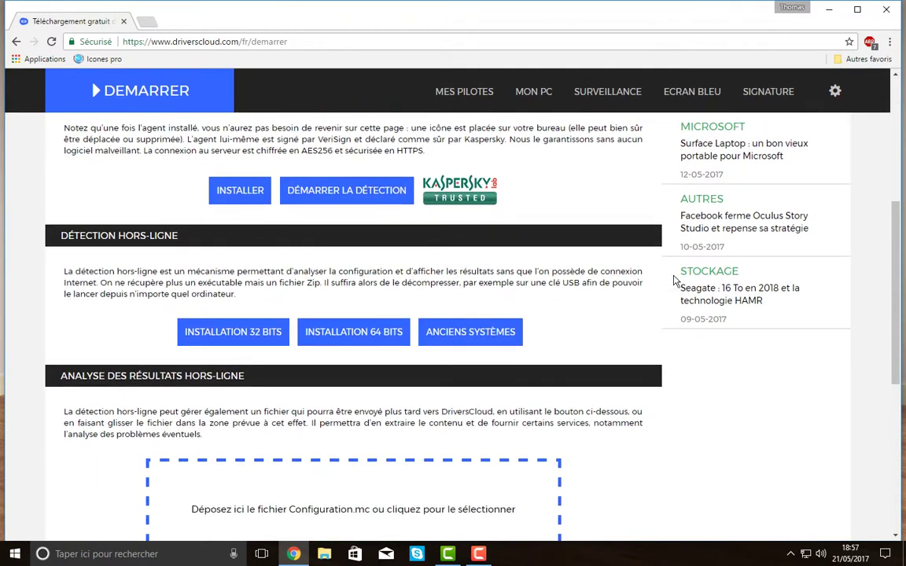
left_click_drag(74, 237, 144, 237)
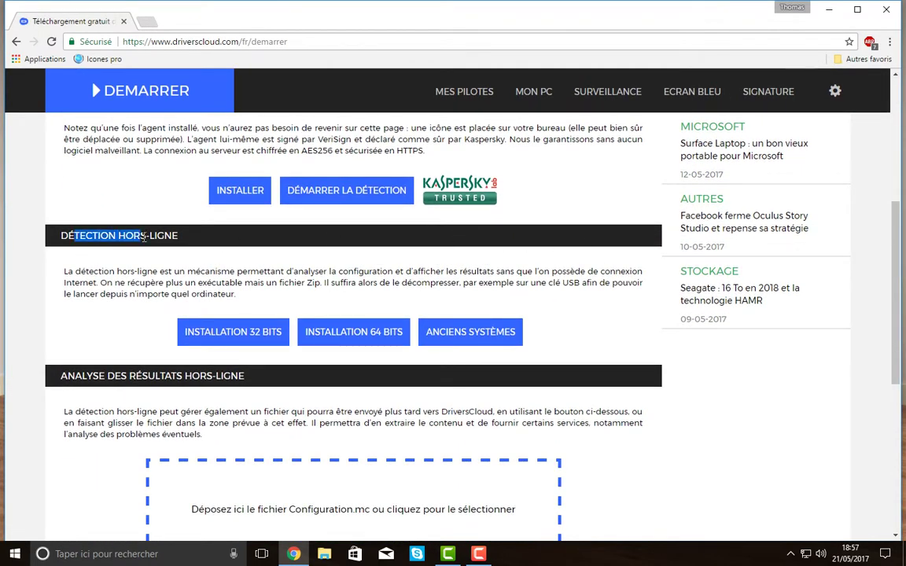
left_click(184, 257)
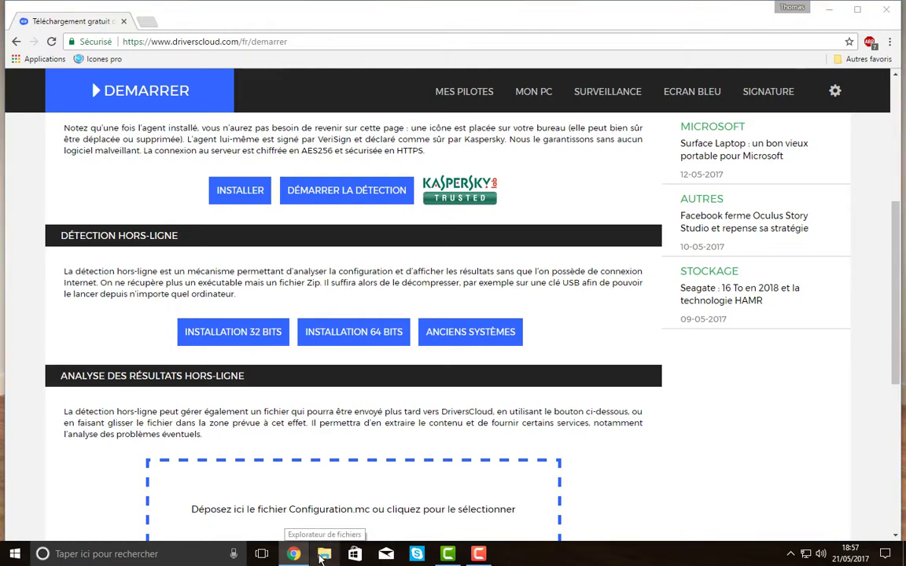
Check in the Windows system information whether this PC runs a 32-bit or 64-bit system, and close the windows opened for it.
left_click(322, 554)
left_click(156, 389)
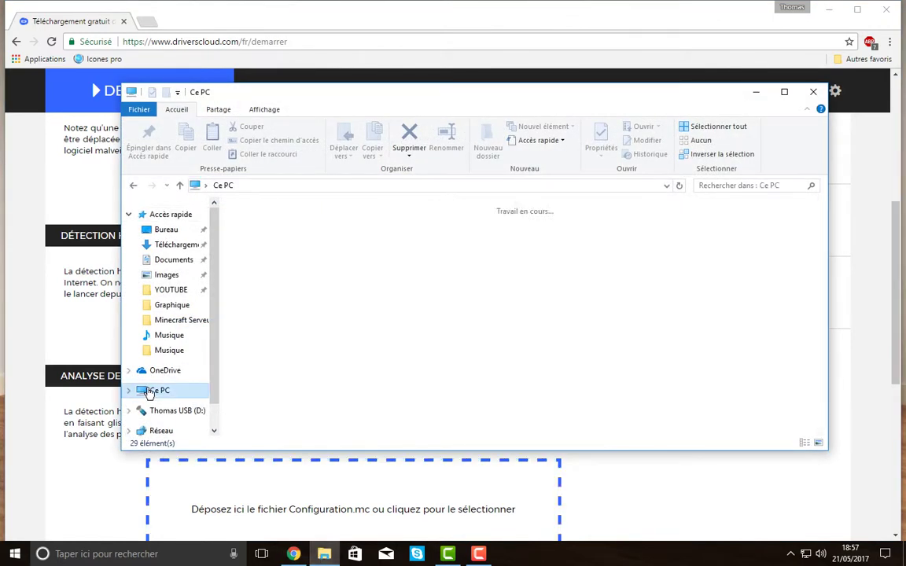
left_click(507, 143)
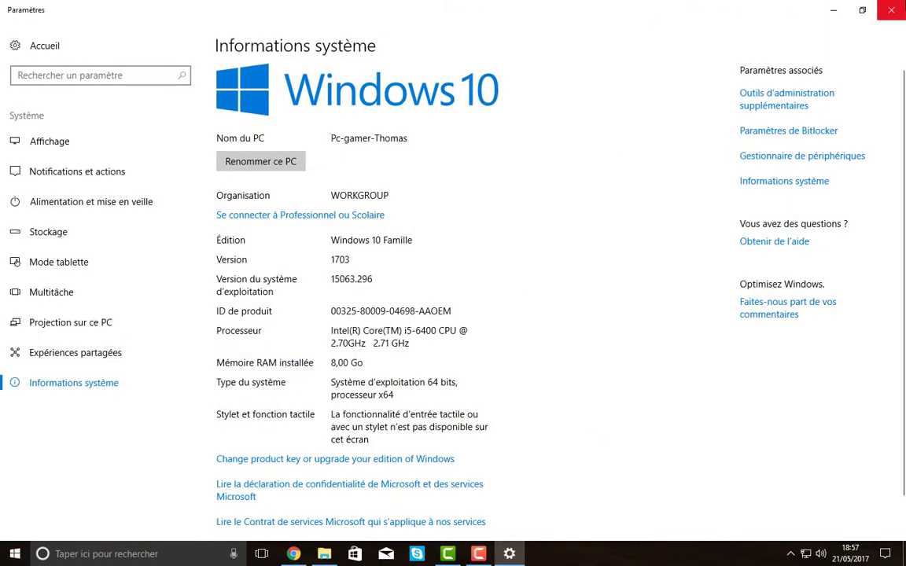
left_click(890, 9)
left_click(813, 92)
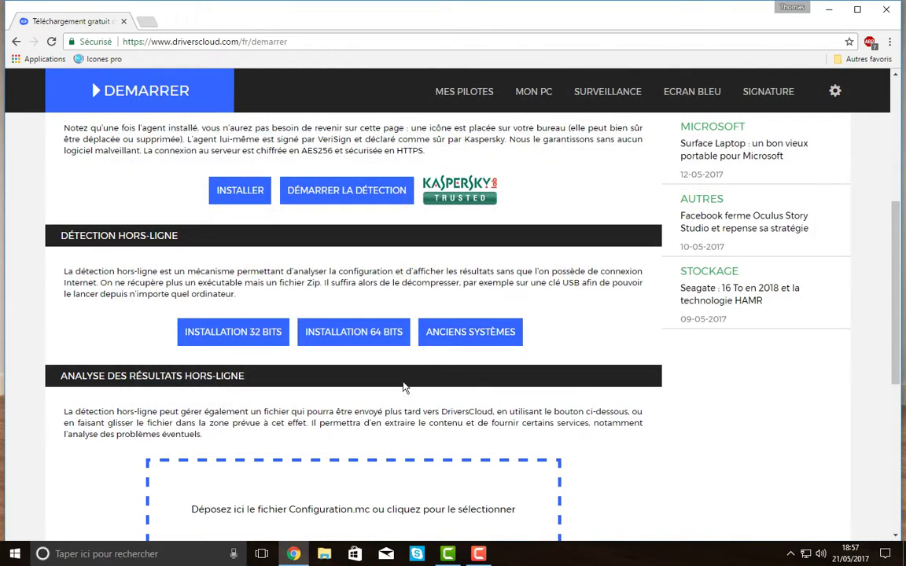
Download the 64-bit offline detection archive and extract its DriversCloud folder to an empty area of the desktop.
left_click(360, 326)
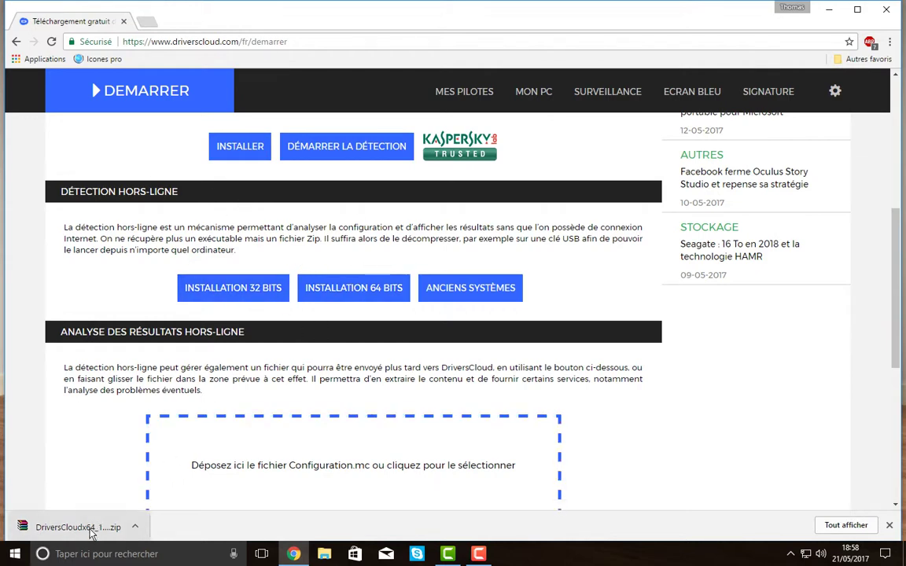
left_click(78, 526)
left_click(830, 8)
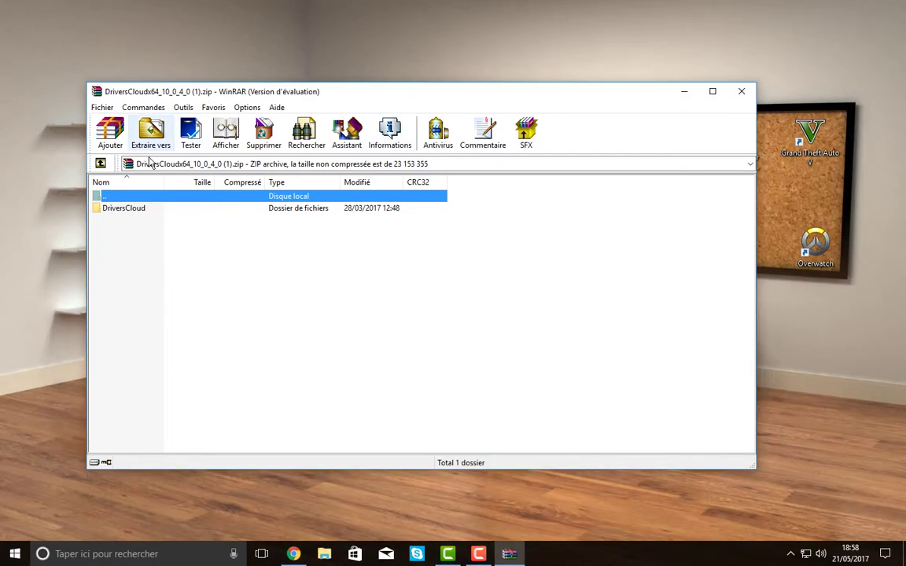
left_click(111, 210)
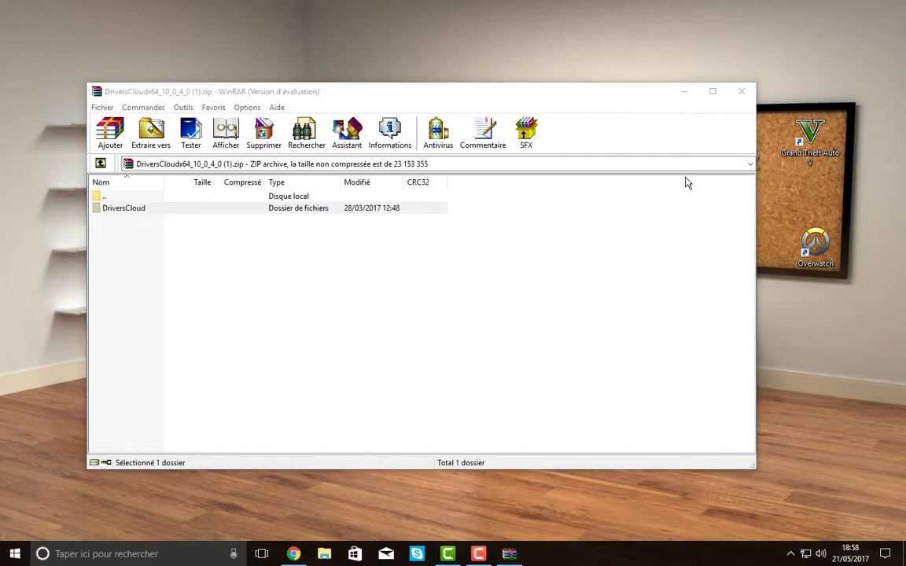
left_click(741, 91)
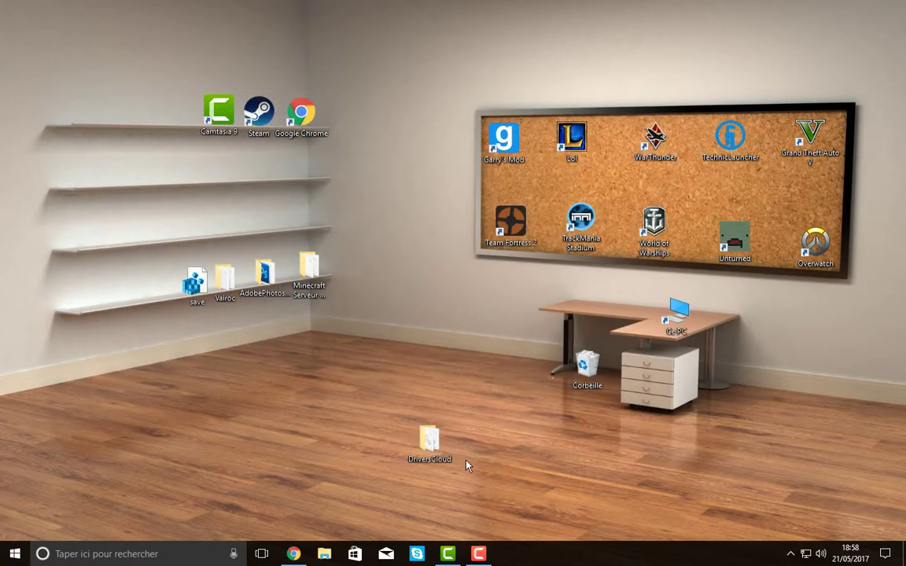
left_click_drag(429, 438, 386, 398)
Inspect the contents of the DriversCloud folder on the USB drive (D:), keeping the desktop copy visible below the window.
left_click(318, 555)
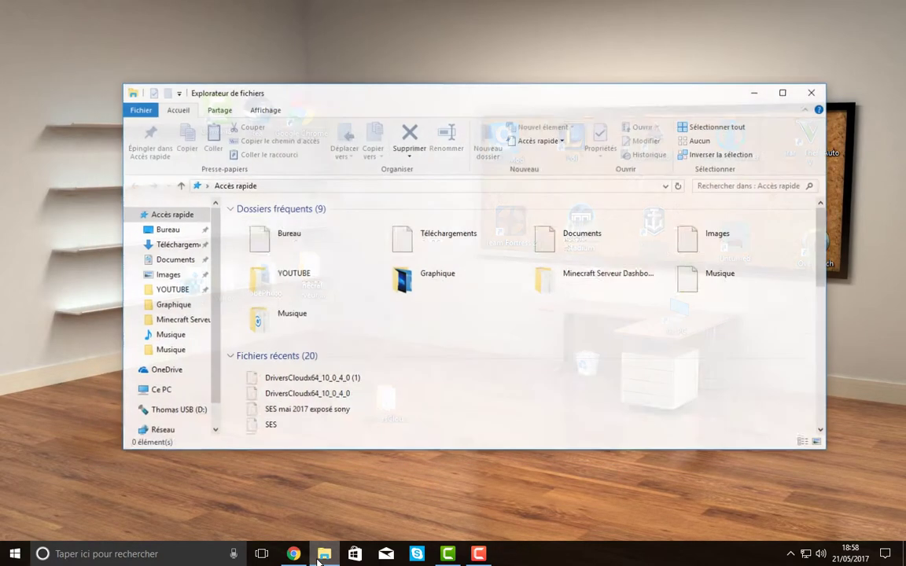
left_click(175, 408)
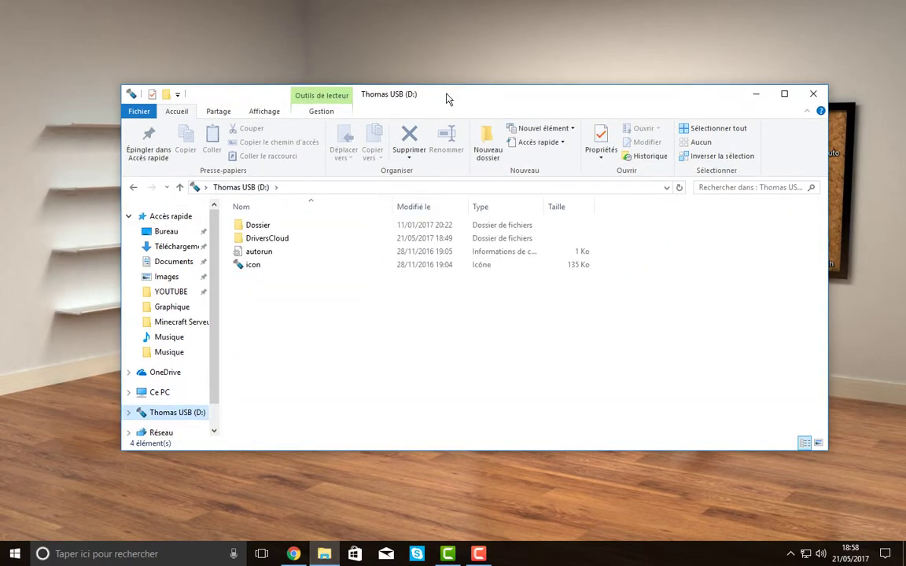
left_click_drag(446, 94, 394, 36)
left_click_drag(386, 406, 390, 475)
double_click(217, 176)
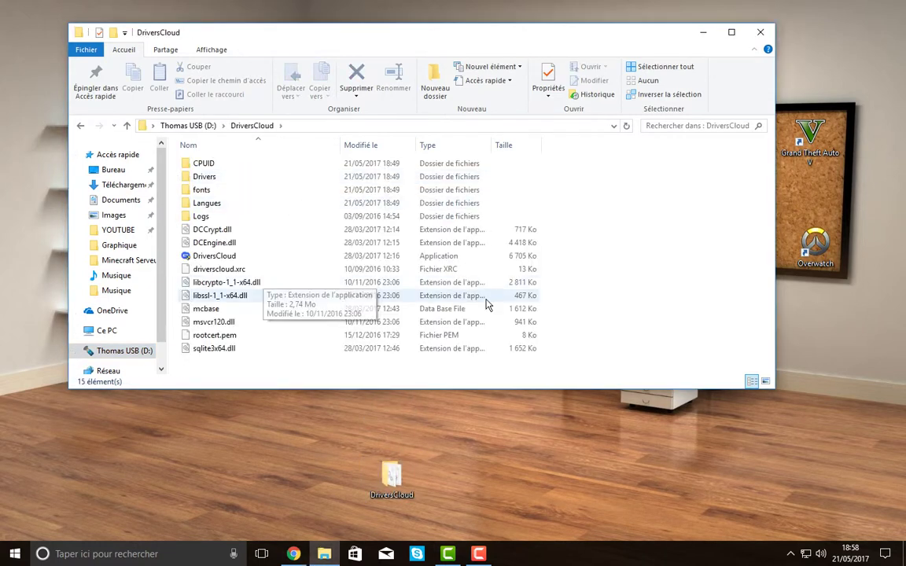
left_click(703, 32)
Run the DriversCloud application from the desktop folder and start a detection with the Détection offline option enabled.
double_click(386, 501)
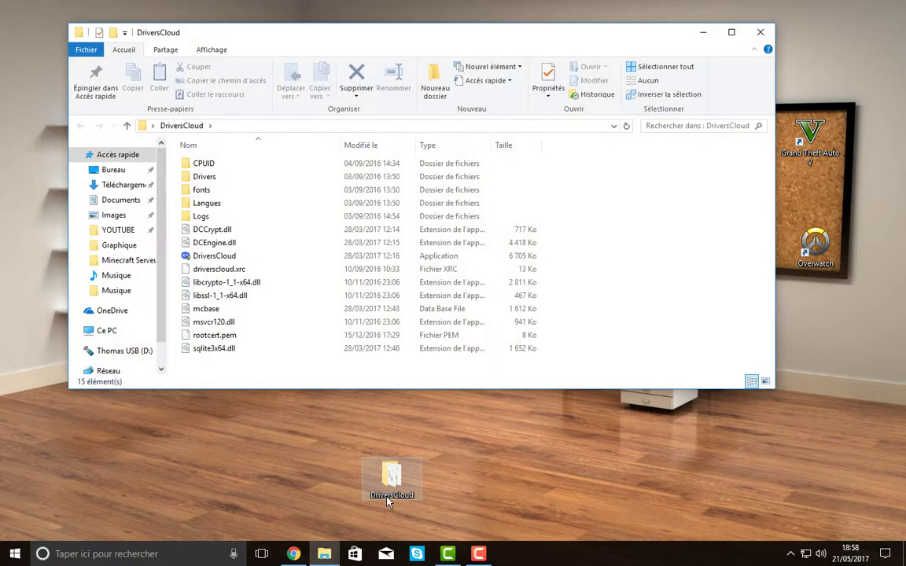
double_click(229, 257)
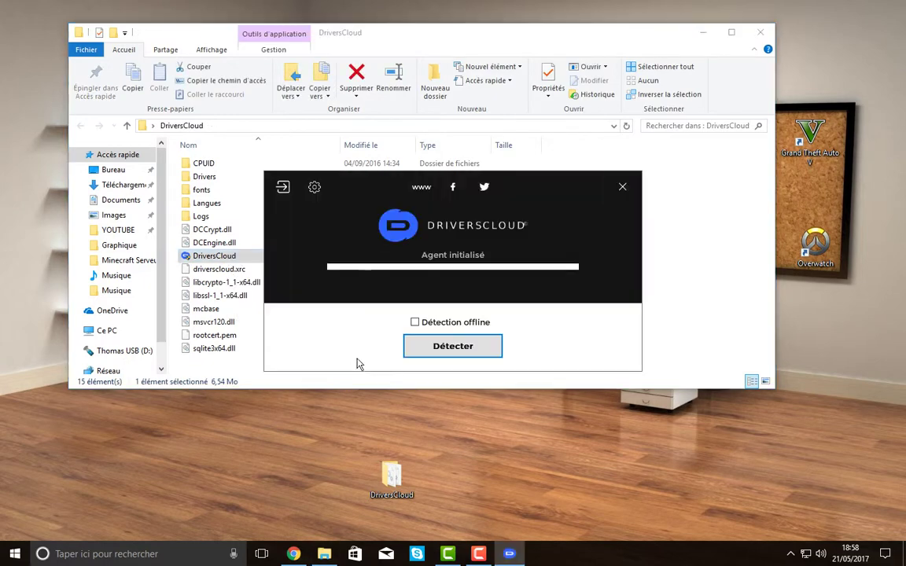
left_click(702, 31)
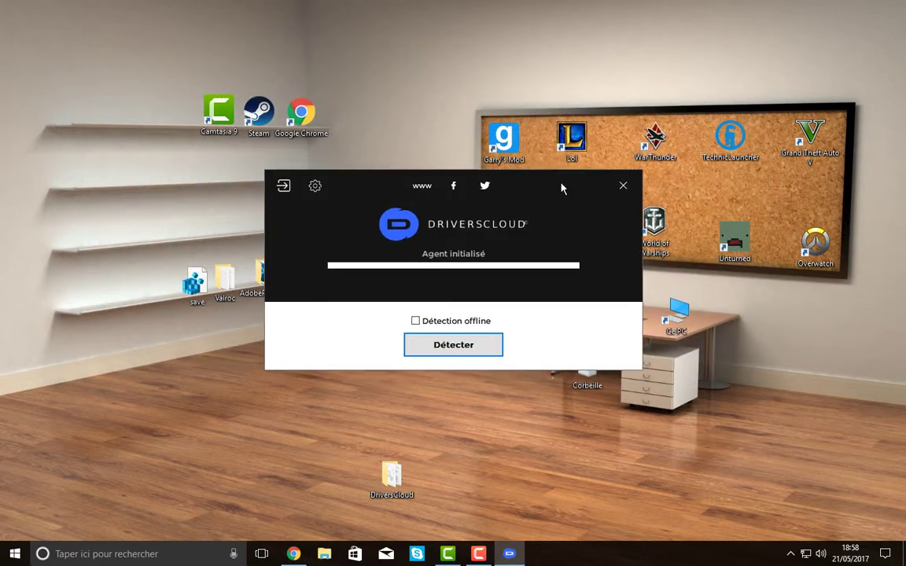
left_click(428, 291)
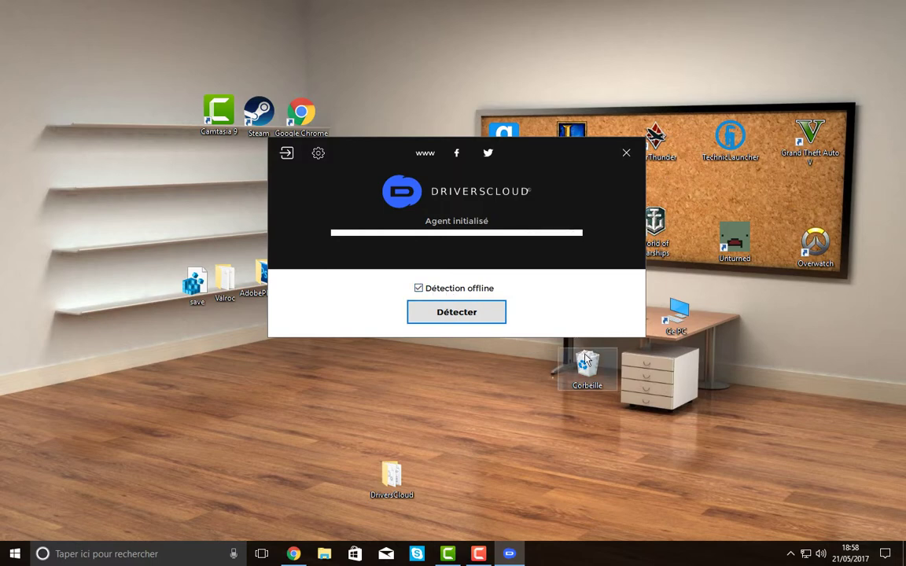
left_click(451, 311)
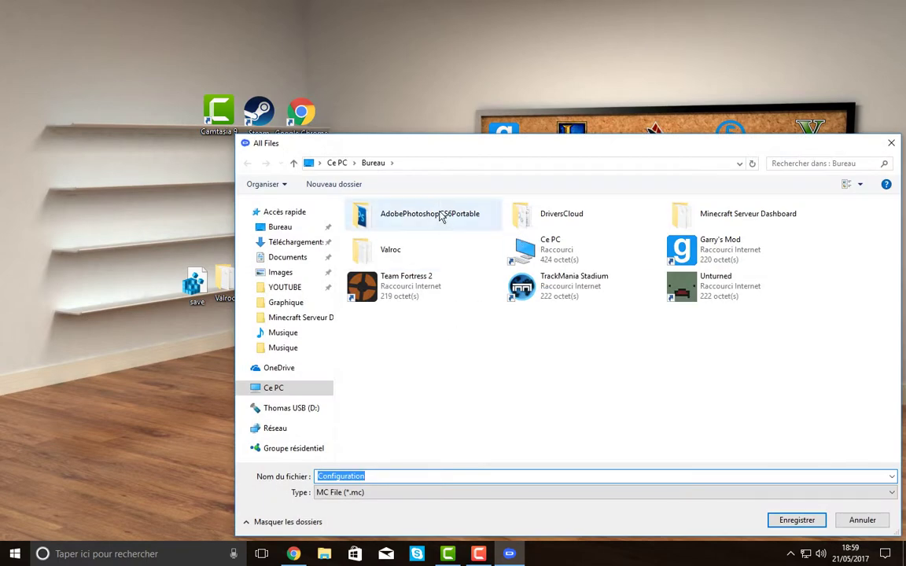
Save the detection result to the desktop as an MC file named Configuration and move its icon to a free spot.
left_click_drag(457, 146, 363, 72)
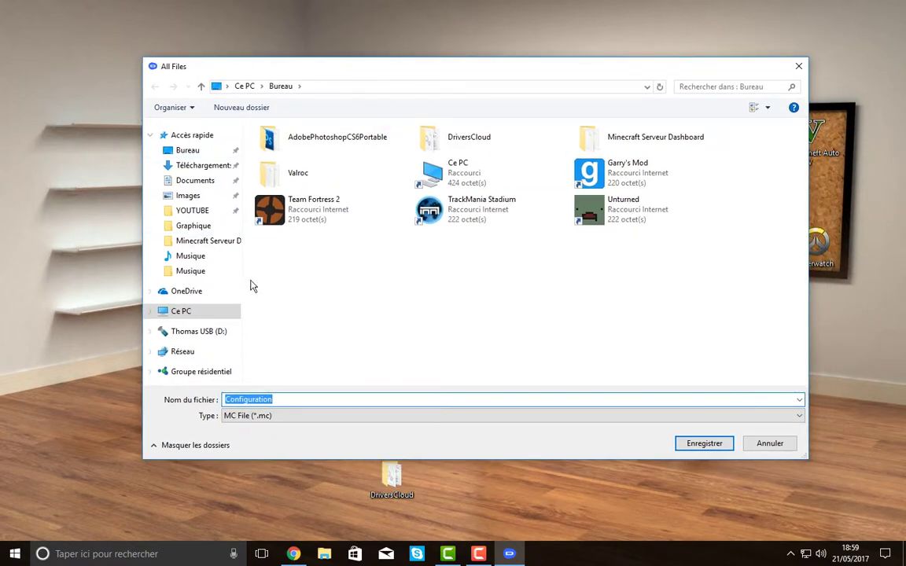
left_click(223, 331)
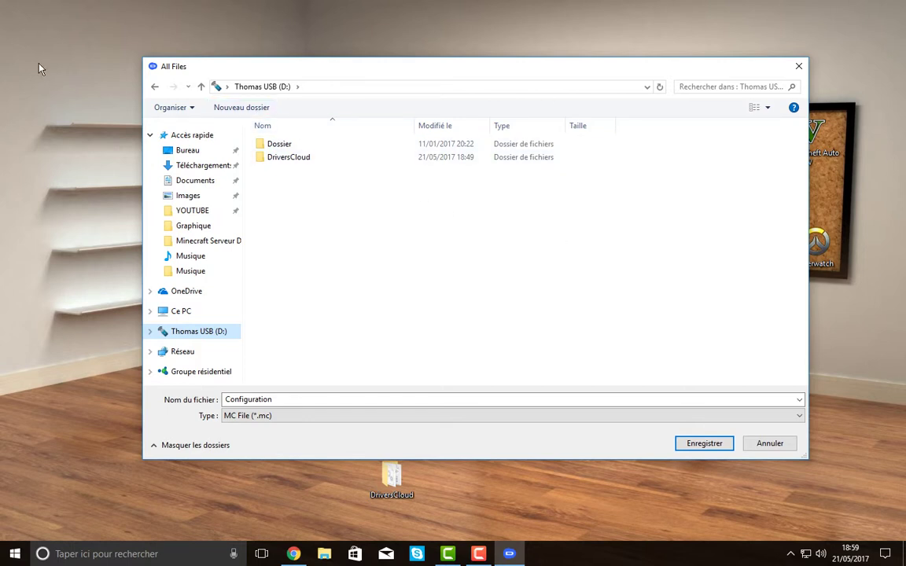
left_click(188, 155)
left_click(703, 443)
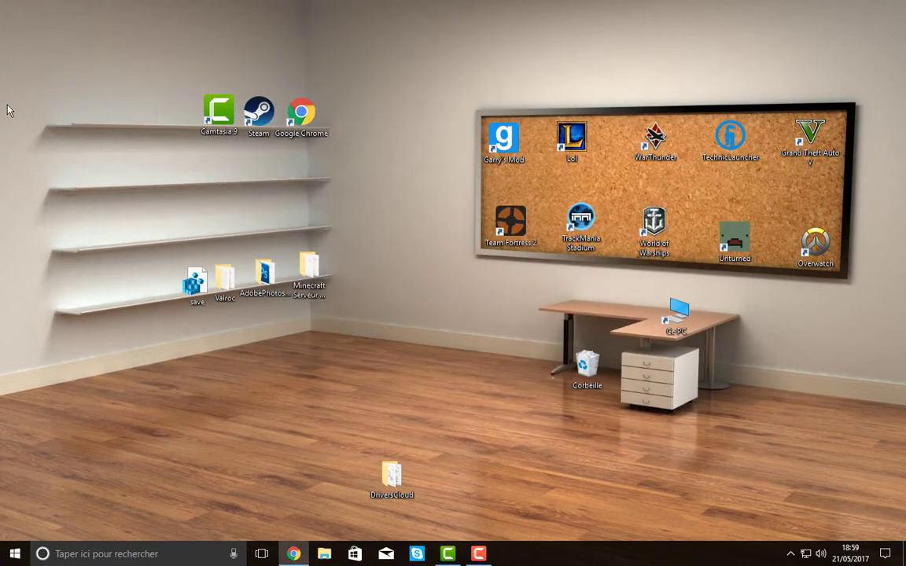
left_click_drag(18, 20, 463, 360)
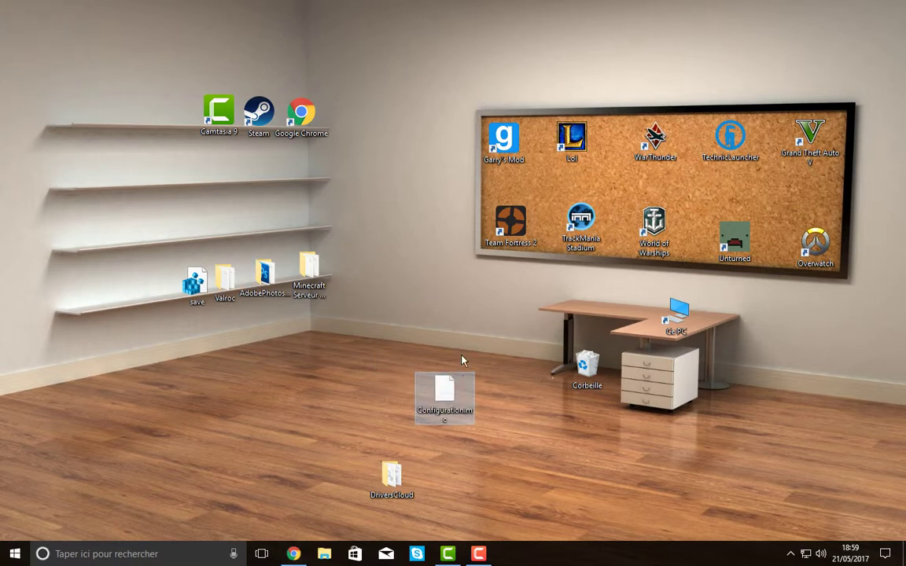
left_click_drag(421, 431, 292, 424)
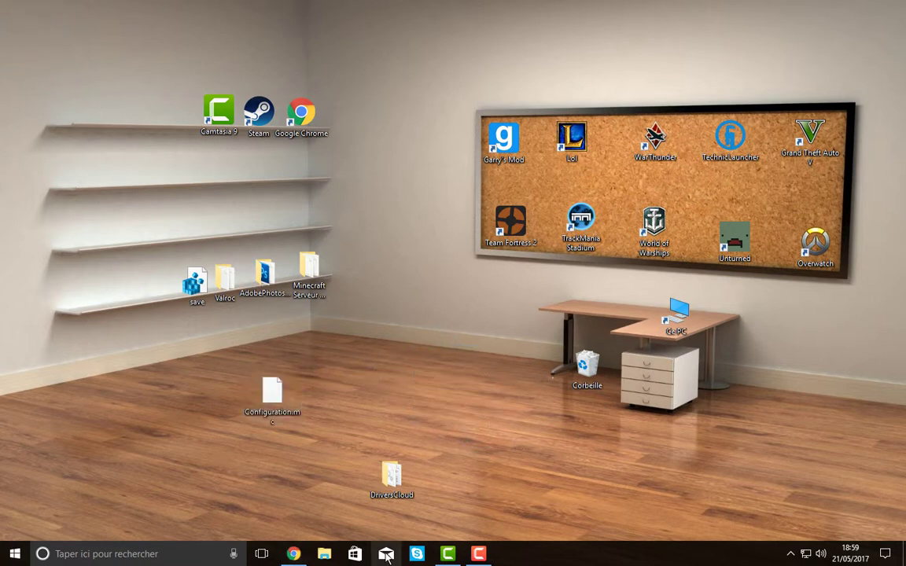
Submit Configuration.mc from the desktop to the offline results analysis on the DriversCloud page in Chrome.
left_click(294, 553)
scroll(252, 393, "down", 1)
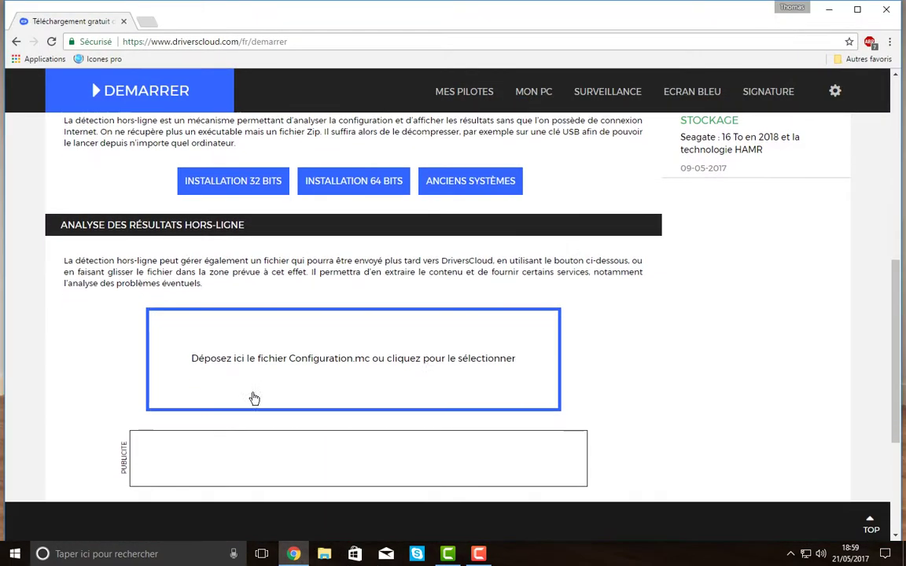
left_click(317, 369)
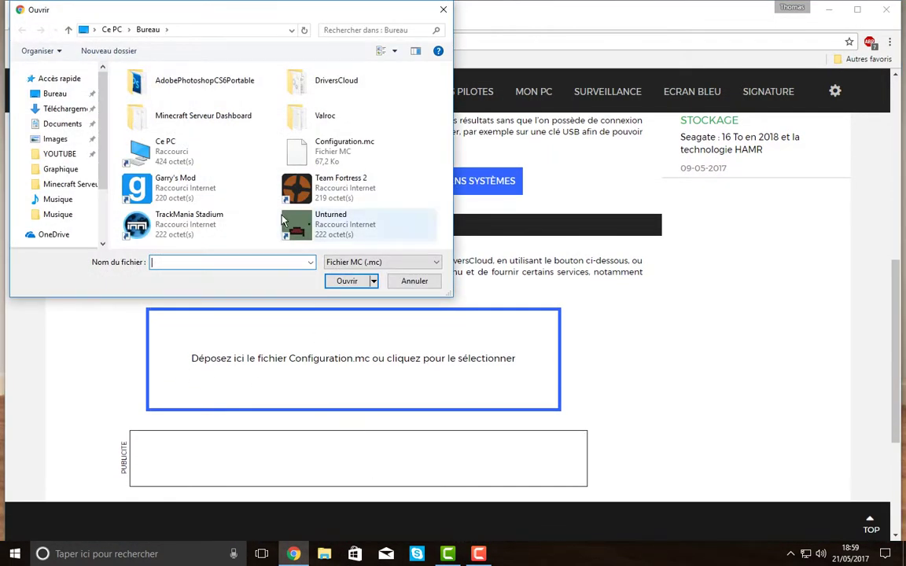
double_click(339, 164)
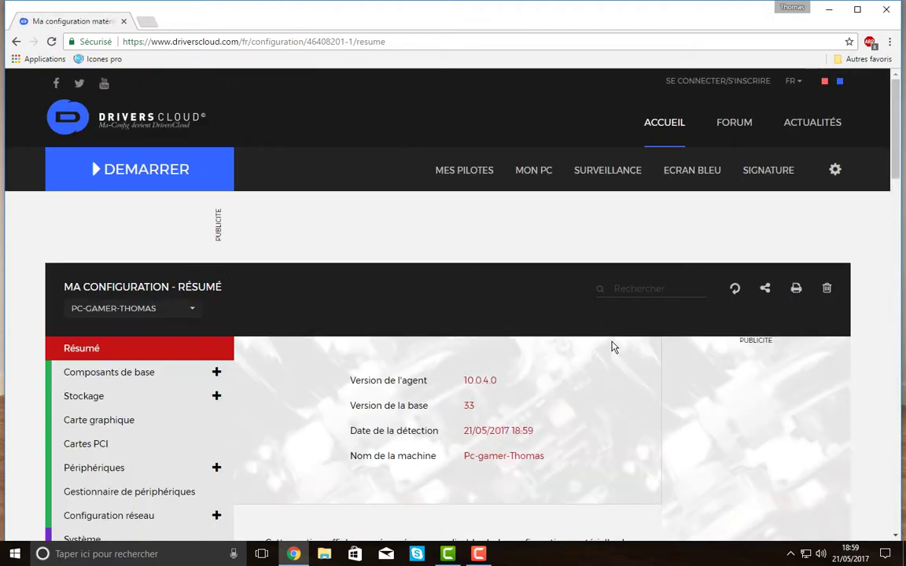
Examine the configuration summary, covering the operating system, processor, motherboard, chipset, memory, graphics card and hard disks.
scroll(313, 87, "down", 2)
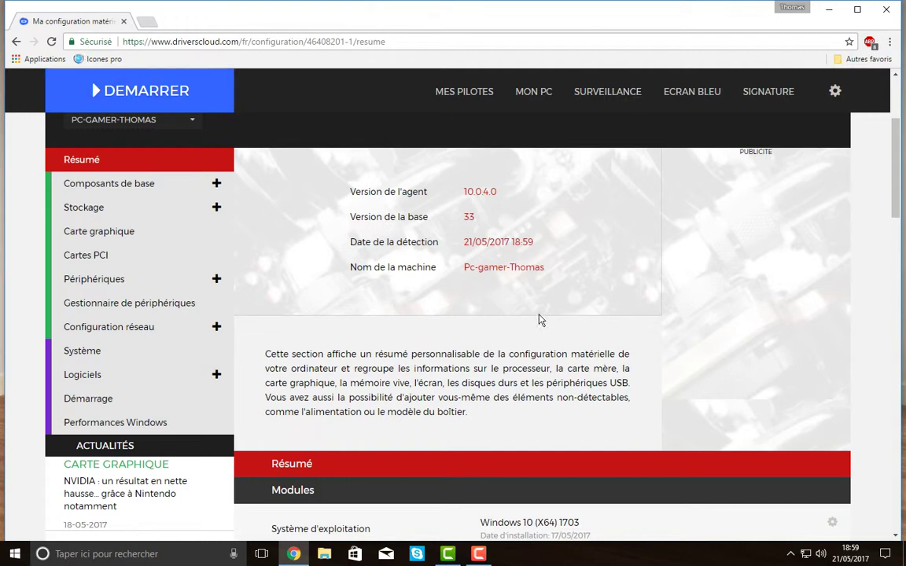
left_click(541, 93)
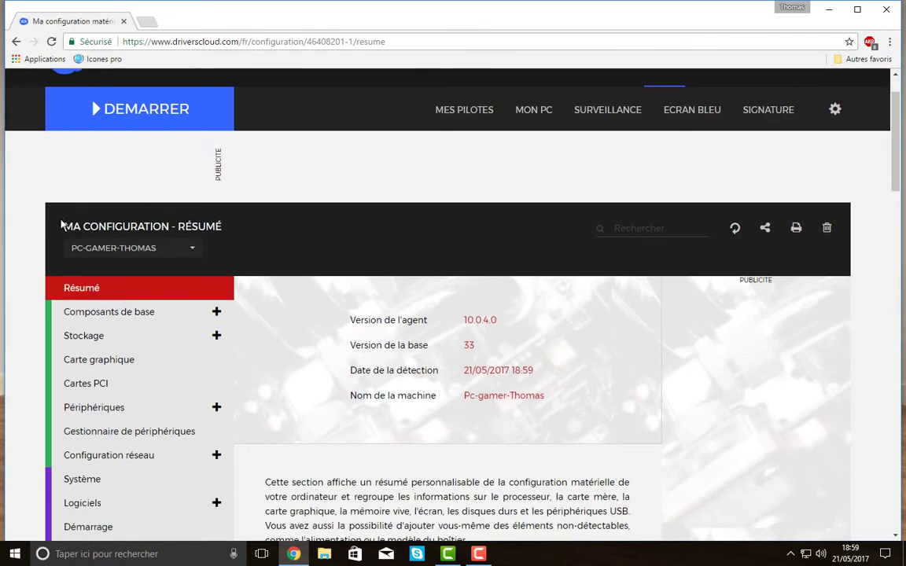
scroll(62, 226, "down", 1)
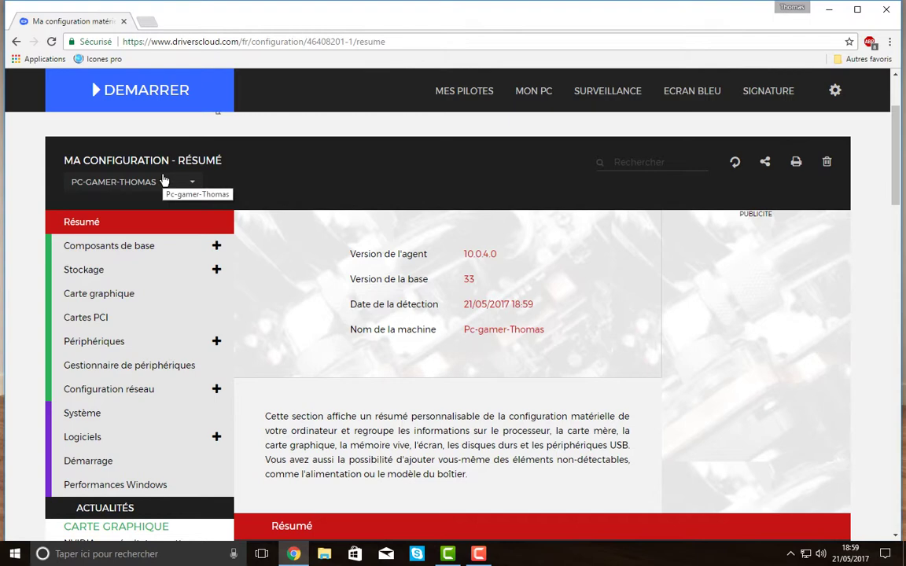
scroll(485, 332, "down", 6)
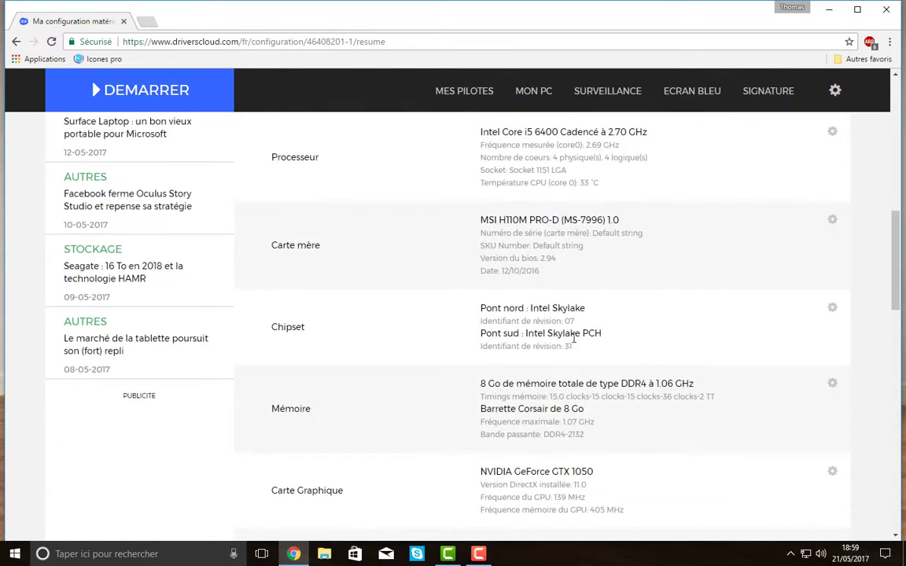
scroll(417, 334, "up", 3)
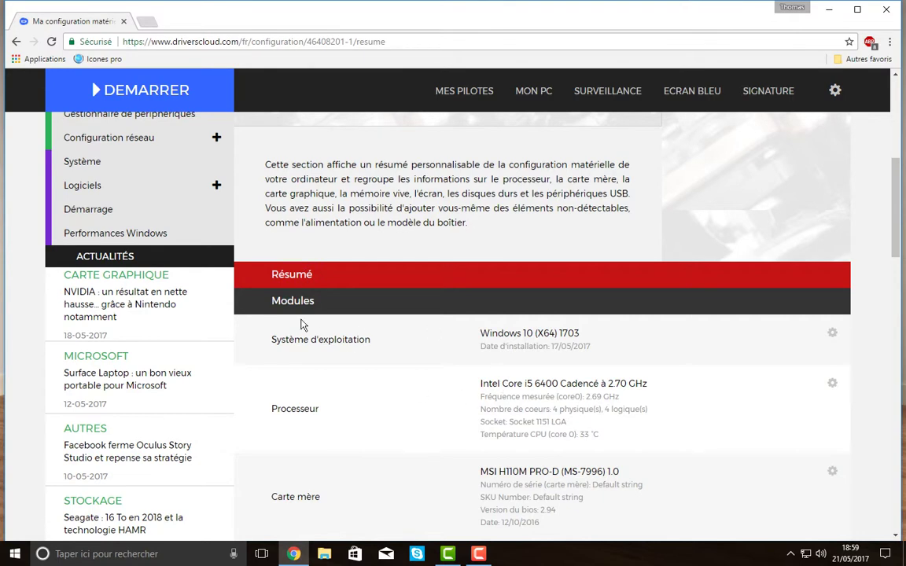
scroll(456, 323, "down", 2)
scroll(370, 314, "down", 6)
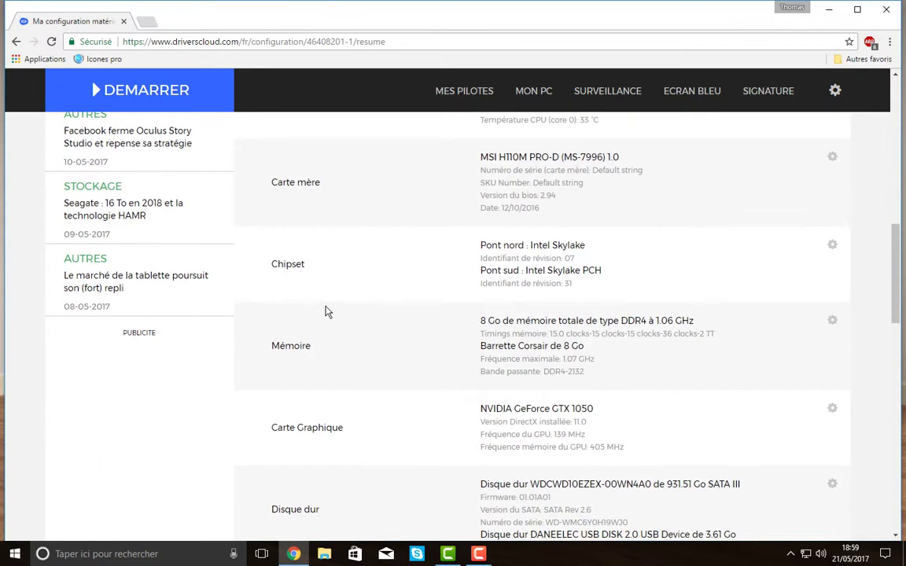
Open the hardware monitoring page (Surveillance matérielle) from the configuration summary and review the motherboard's voltages and temperatures.
scroll(490, 336, "down", 2)
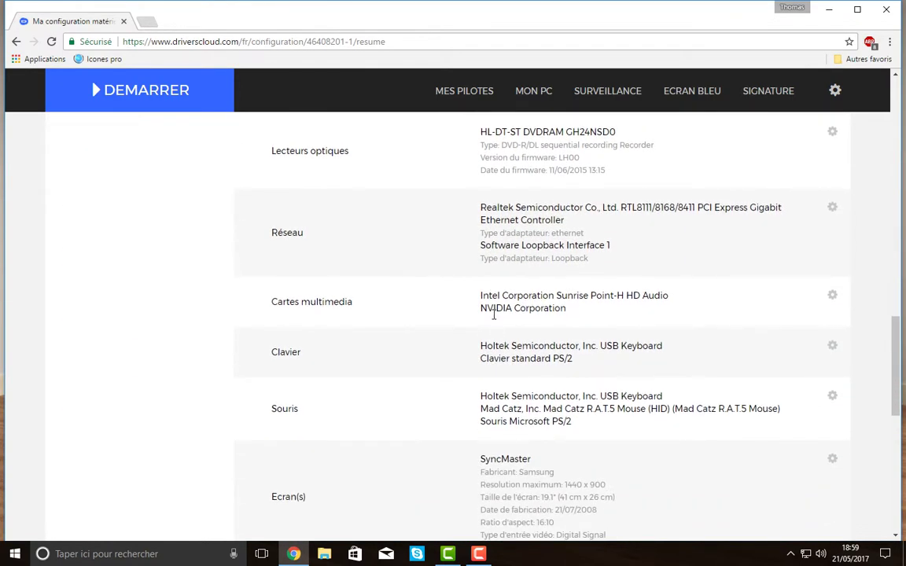
scroll(493, 315, "down", 3)
scroll(424, 464, "down", 2)
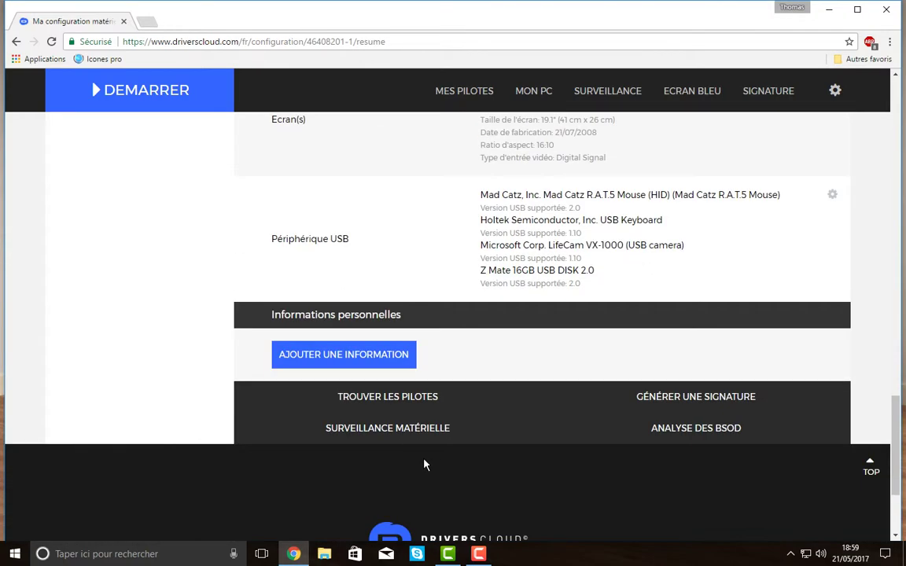
left_click(408, 435)
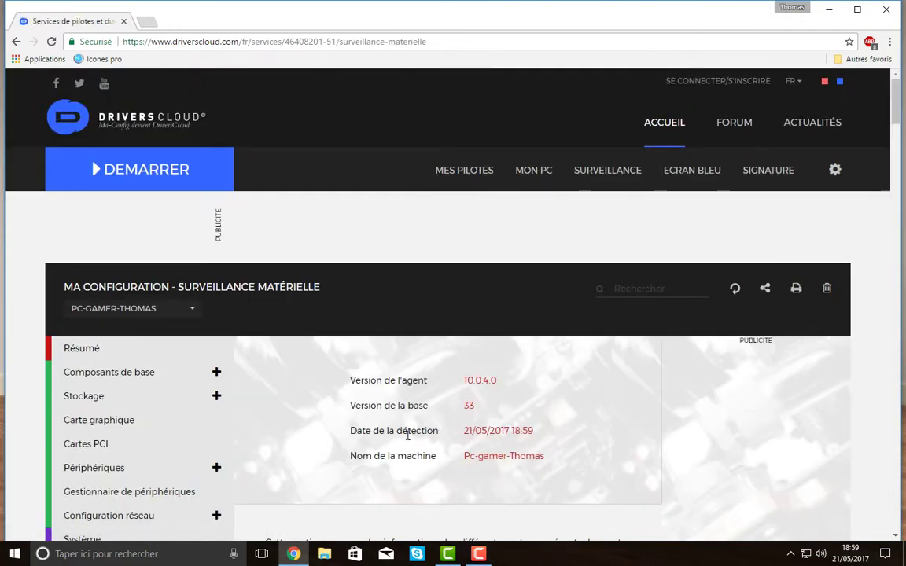
scroll(408, 435, "down", 5)
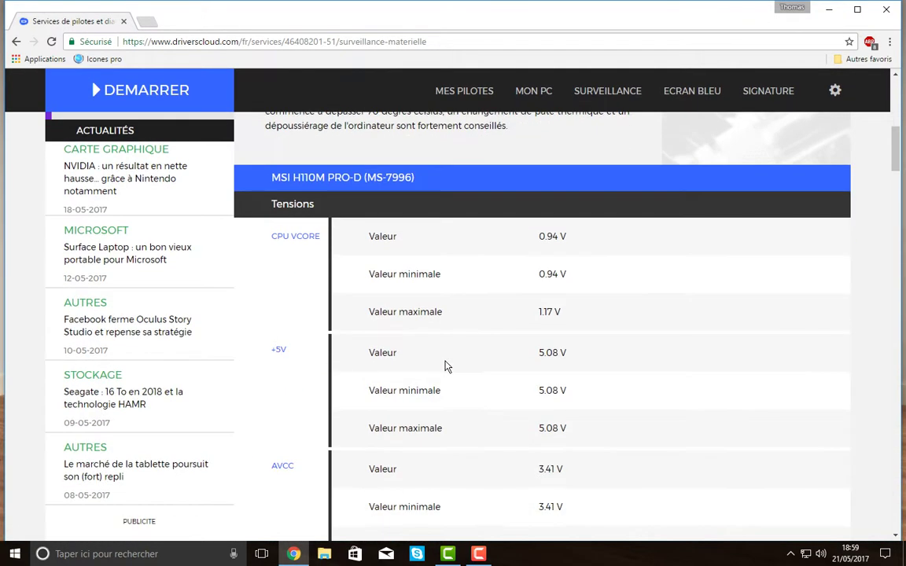
scroll(445, 366, "down", 3)
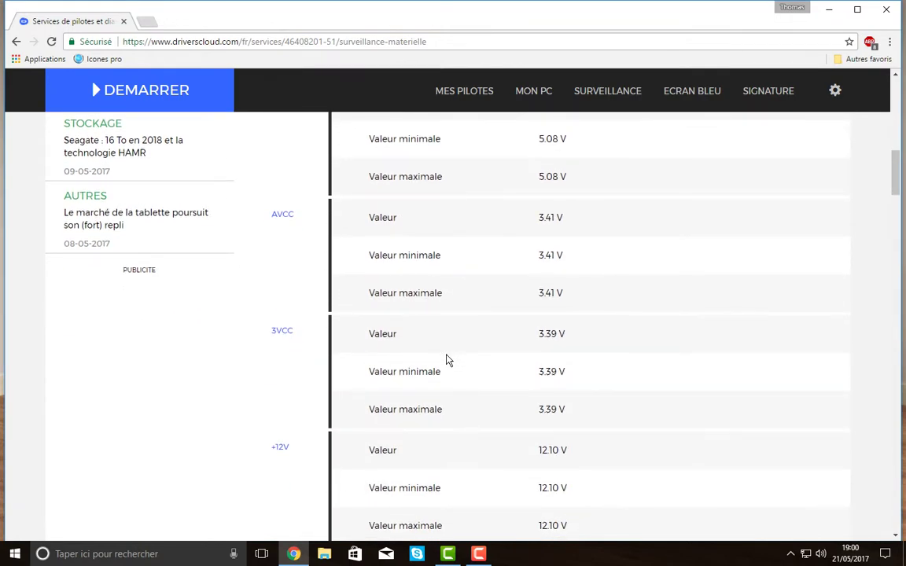
scroll(446, 360, "down", 2)
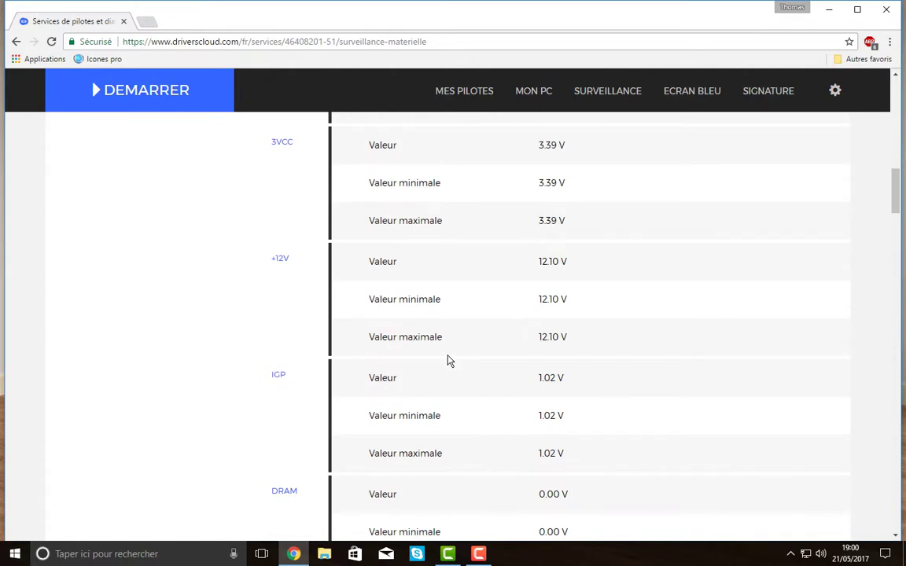
scroll(446, 361, "down", 4)
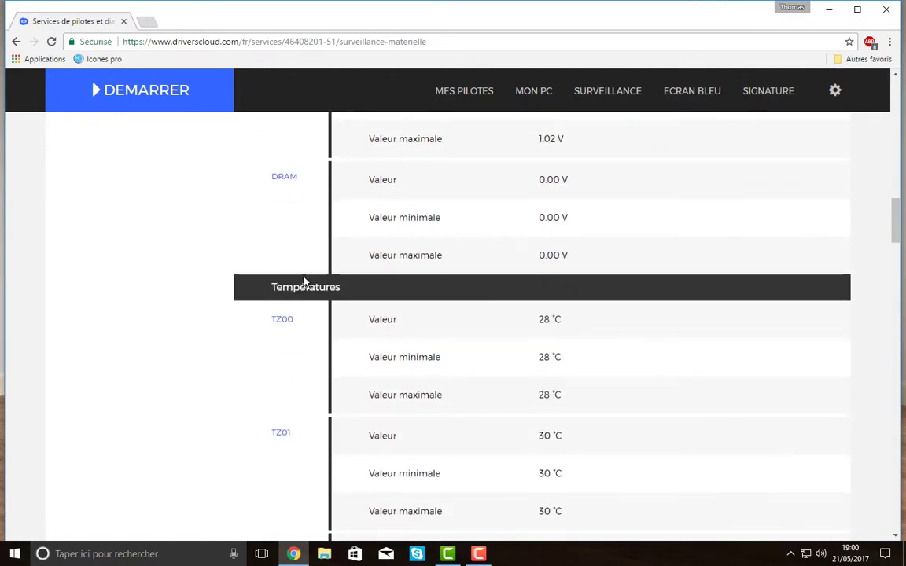
scroll(303, 319, "down", 2)
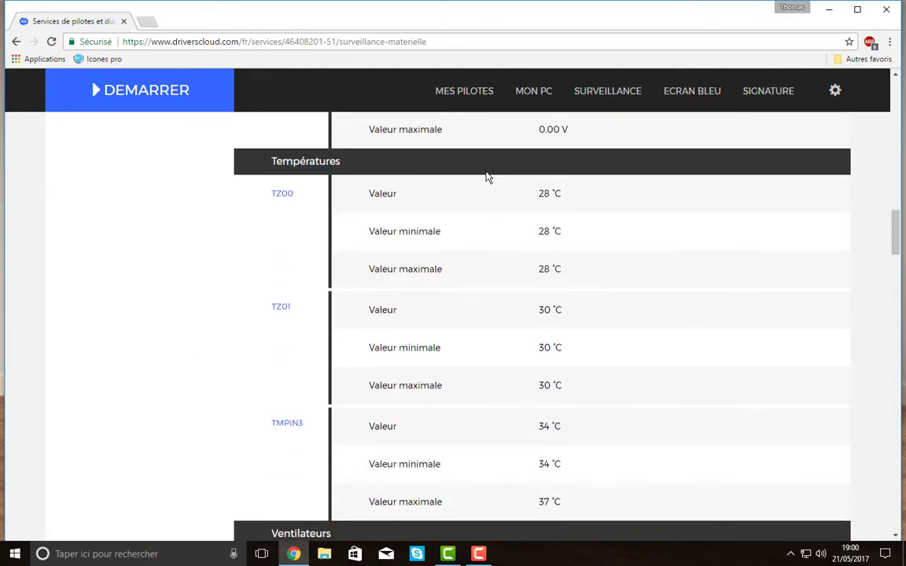
Open the driver search results for this PC and review the drivers offered for graphics, storage and network.
left_click(478, 93)
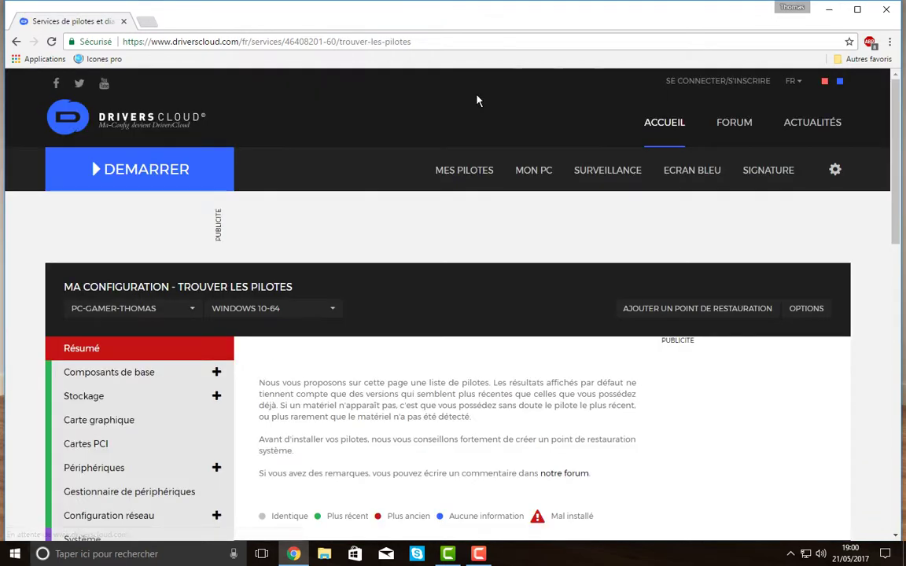
scroll(138, 329, "down", 2)
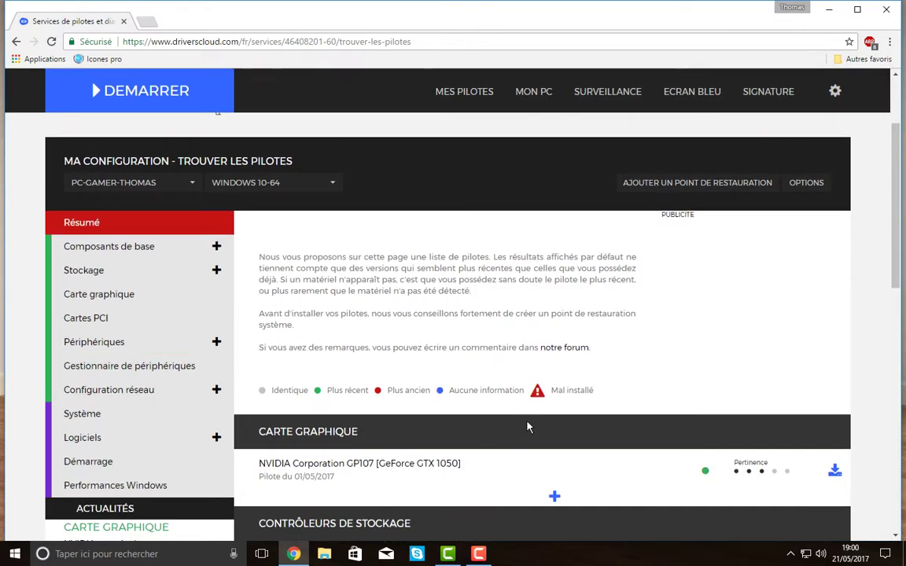
scroll(527, 426, "down", 3)
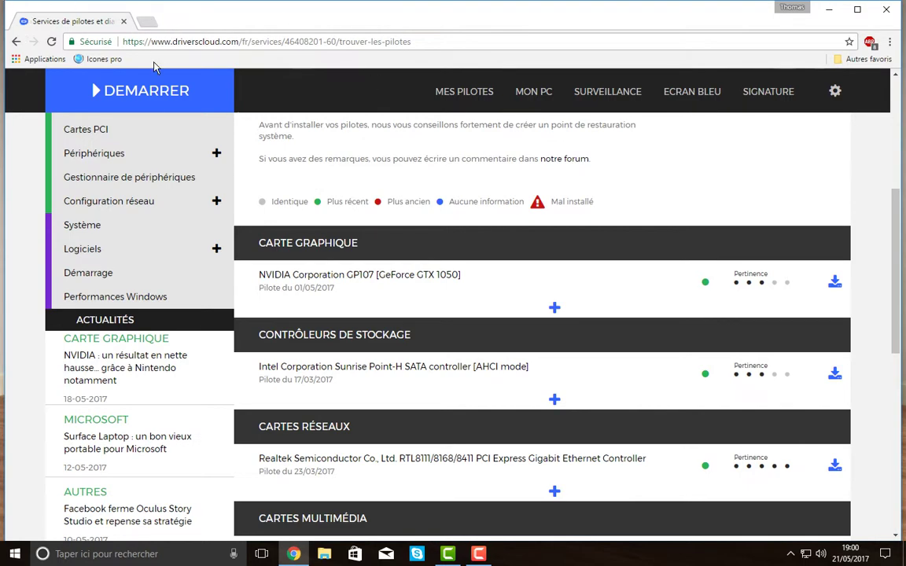
Go to the configuration detection page and try to start the online detection.
left_click(151, 103)
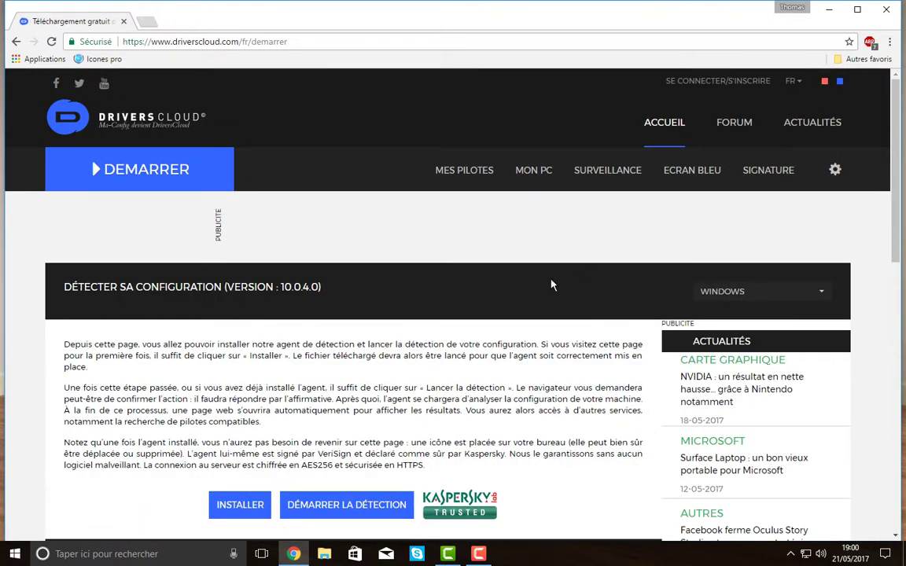
scroll(350, 203, "down", 5)
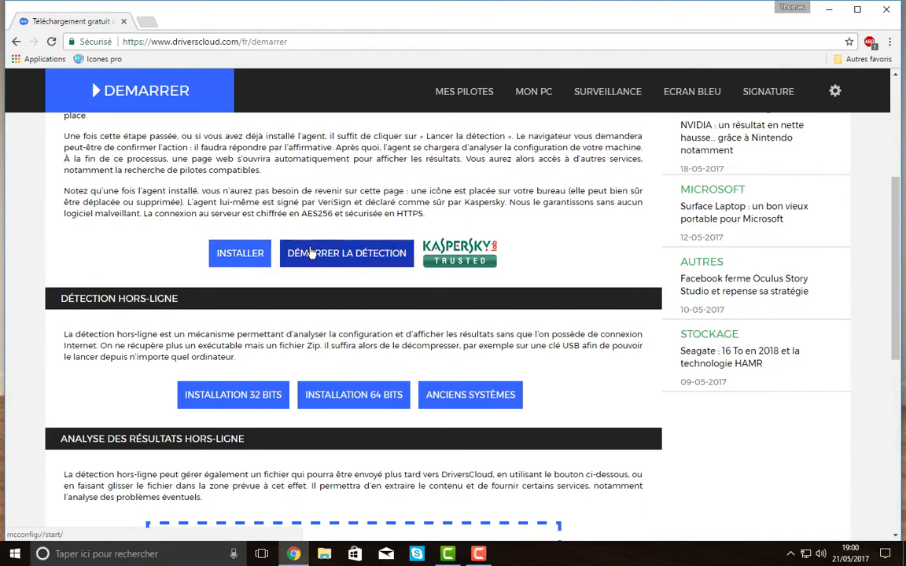
left_click(313, 251)
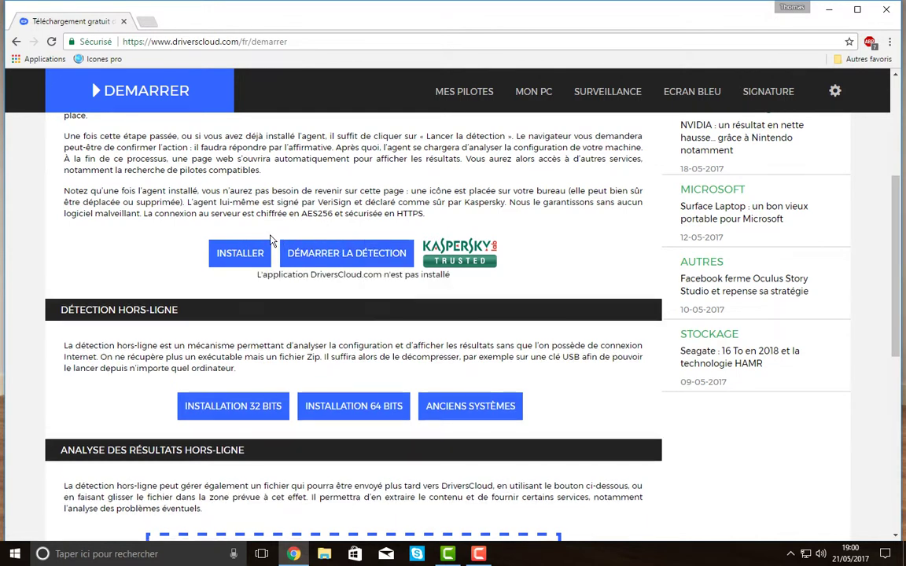
left_click_drag(284, 273, 398, 288)
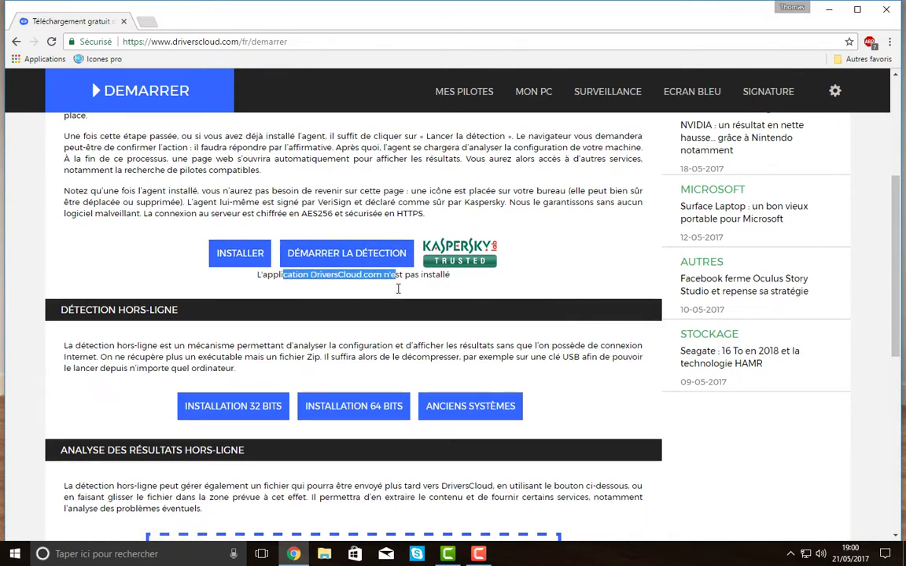
left_click(372, 293)
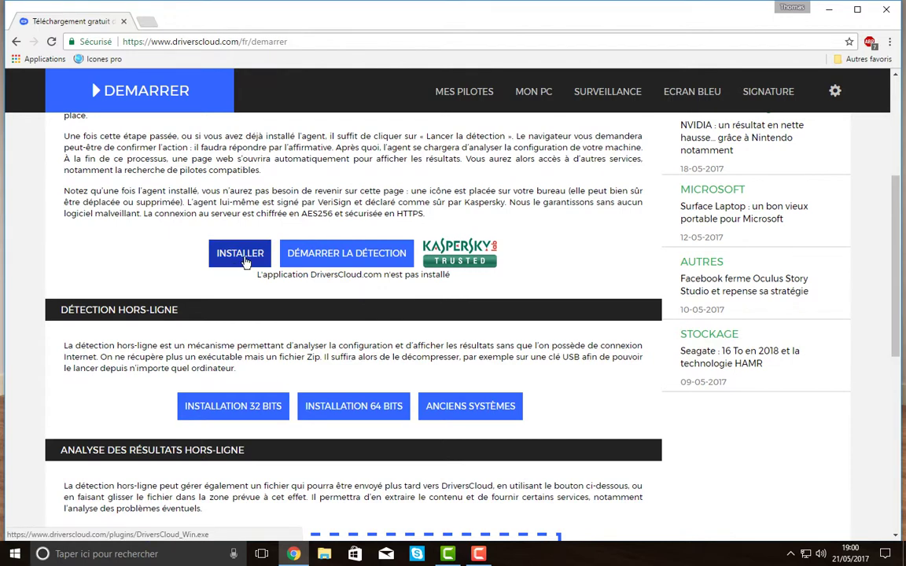
Download DriversCloud_Win.exe and install the DriversCloud application in French with Mode silencieux enabled.
left_click(228, 251)
scroll(275, 283, "down", 1)
scroll(321, 293, "up", 1)
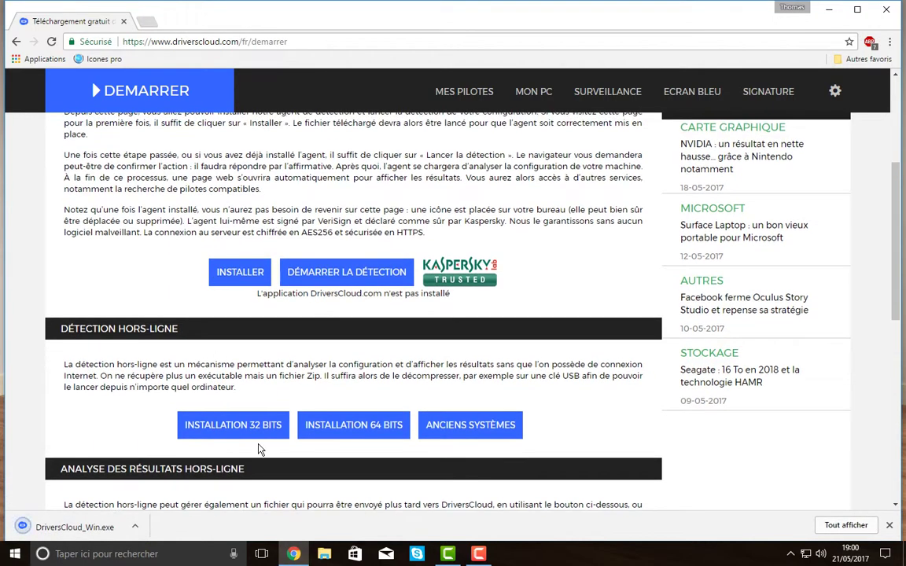
left_click(70, 525)
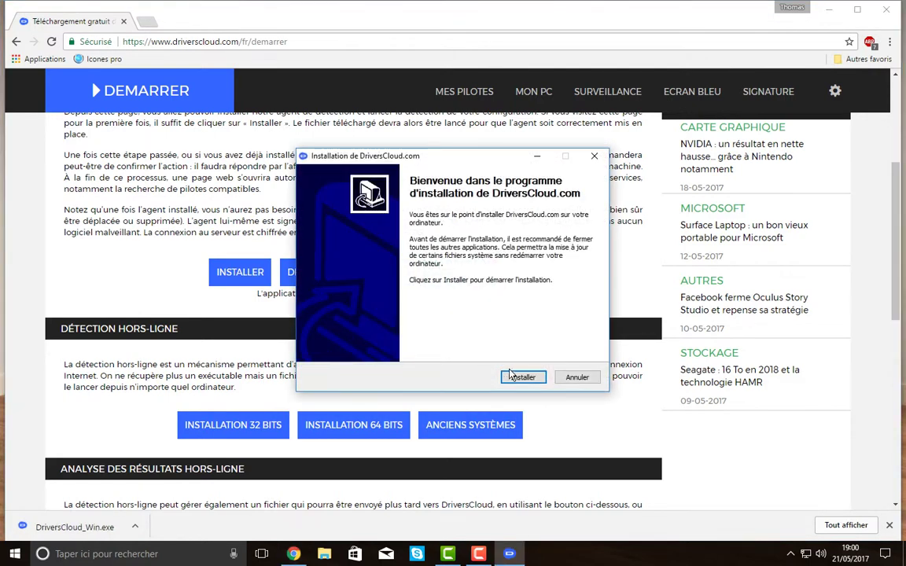
left_click(517, 377)
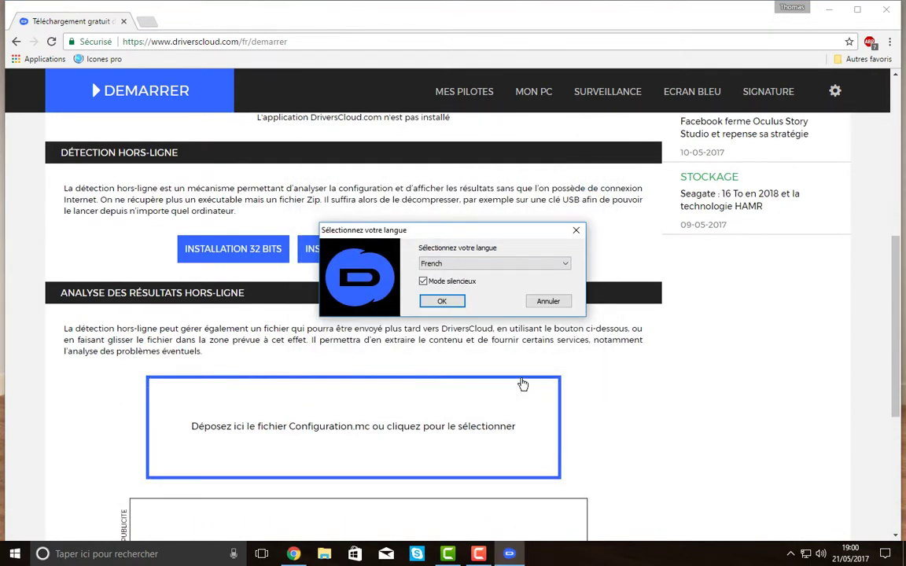
left_click(442, 302)
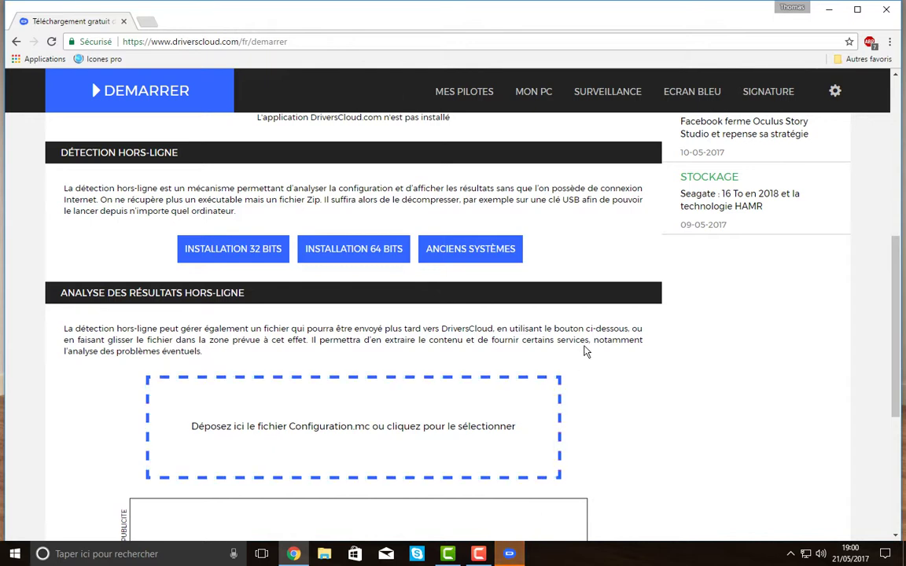
Bring up the DriversCloud agent window and close it without starting a detection.
mouse_move(521, 562)
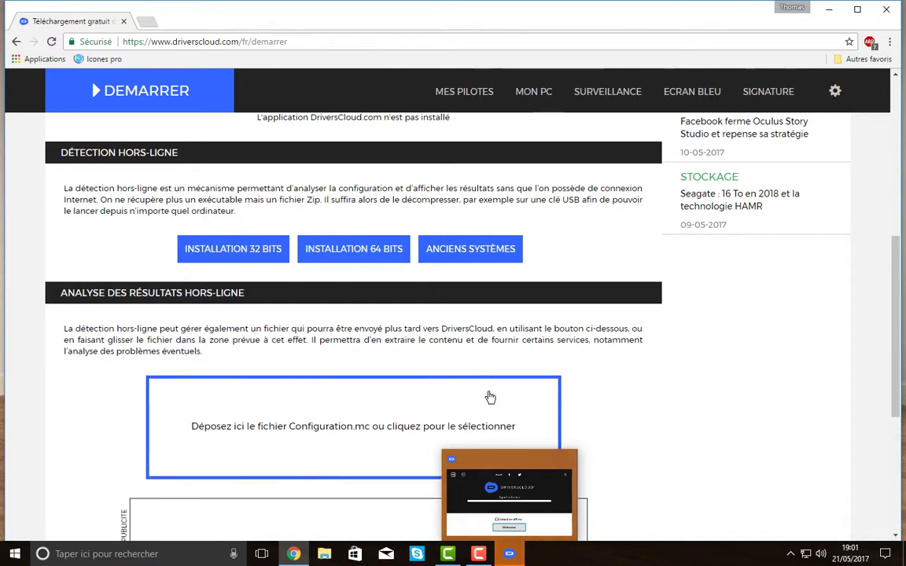
left_click(510, 555)
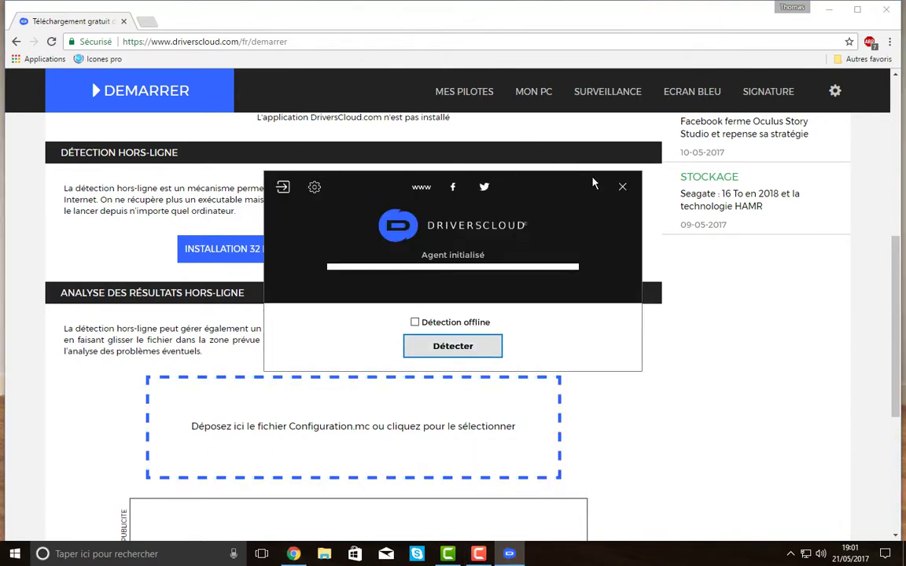
left_click(622, 186)
Revisit the PC's configuration summary and reopen the driver list to review the offered drivers down to the mouse.
left_click(532, 92)
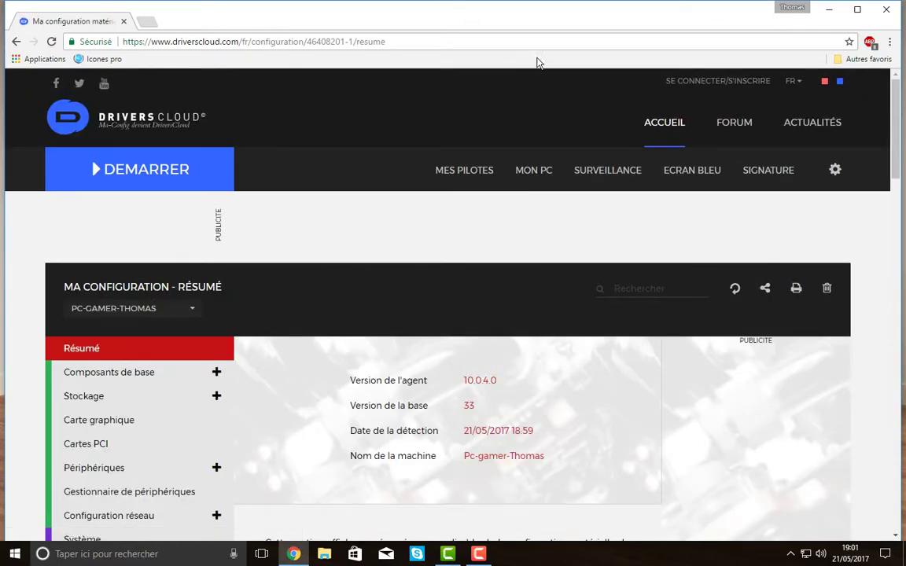
scroll(568, 354, "down", 2)
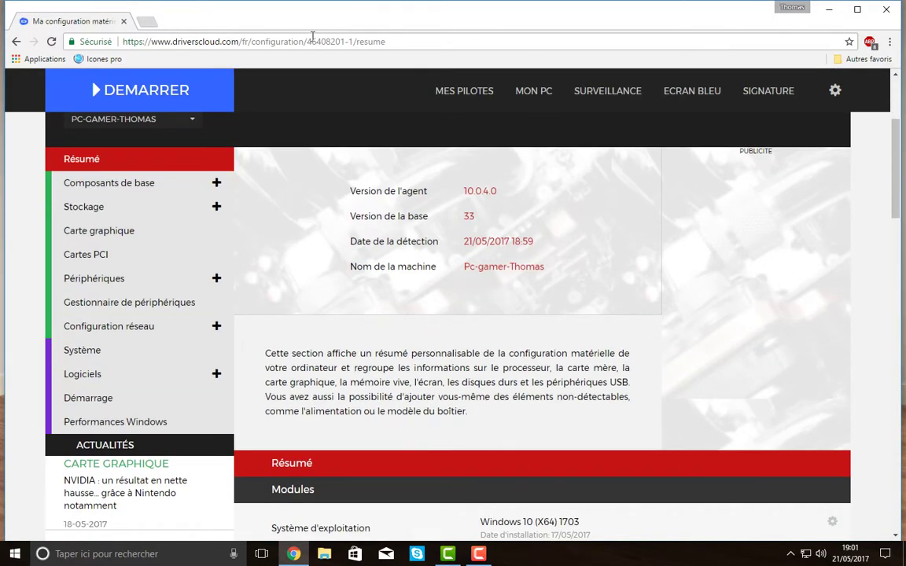
left_click(463, 91)
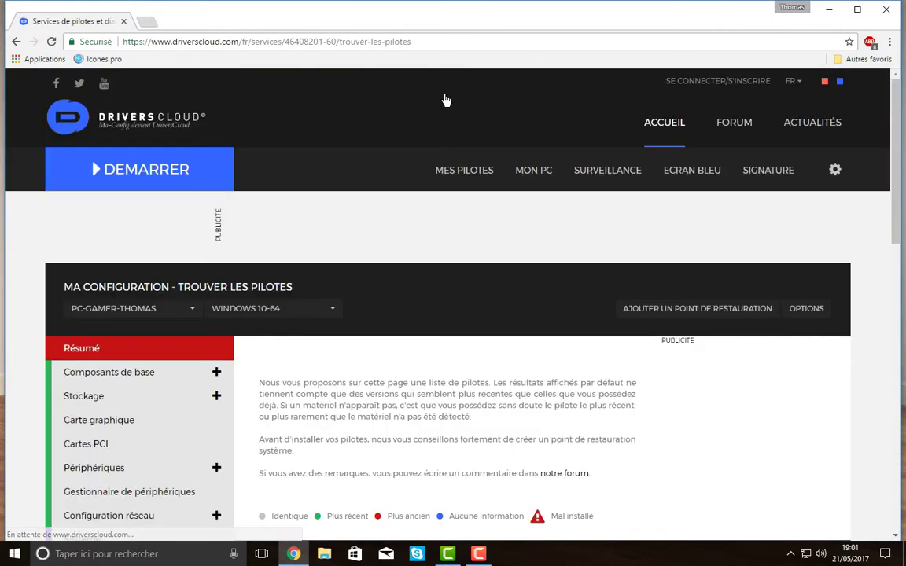
scroll(500, 182, "down", 3)
scroll(299, 252, "down", 5)
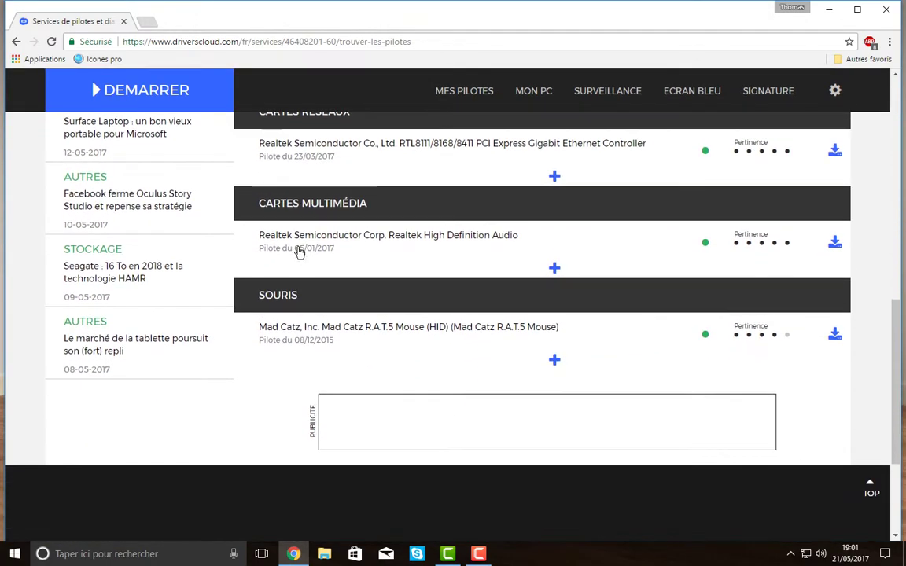
left_click_drag(897, 392, 903, 367)
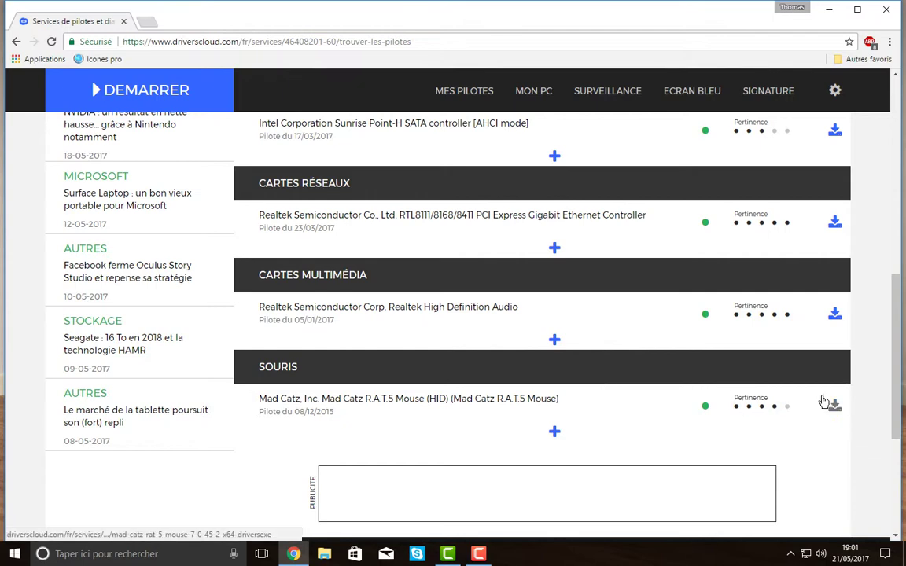
Examine the driver status legend above the list, covering newer, older, no information and badly installed drivers.
scroll(797, 414, "up", 4)
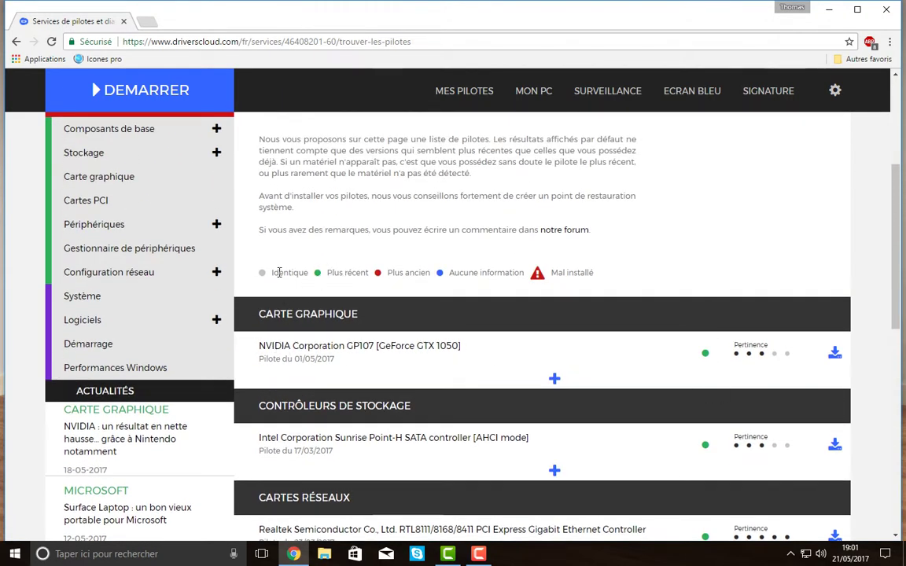
left_click(333, 273)
left_click_drag(389, 270, 497, 274)
left_click(616, 259)
left_click_drag(580, 275, 599, 276)
scroll(614, 266, "down", 6)
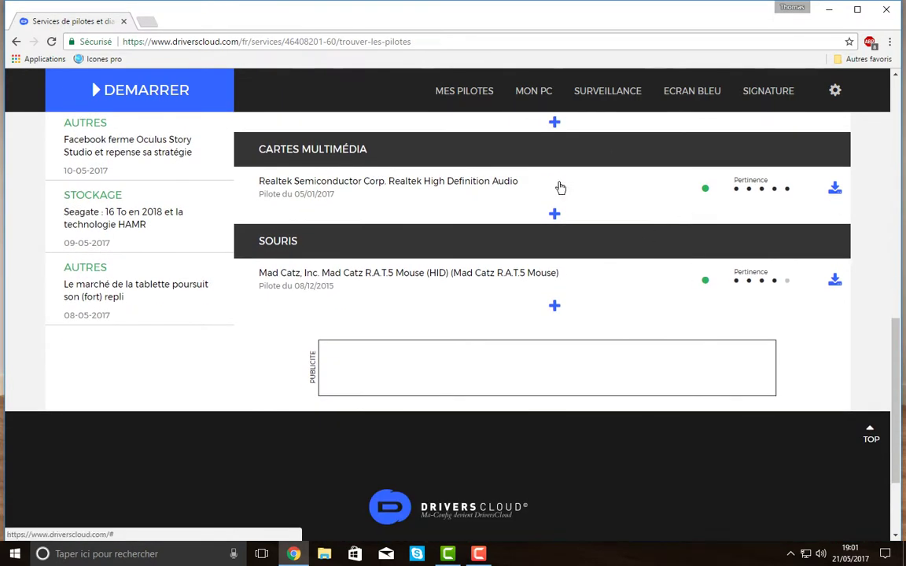
Open the download page for the Mad Catz R.A.T.5 mouse driver and review its file details.
left_click(835, 280)
scroll(466, 435, "down", 2)
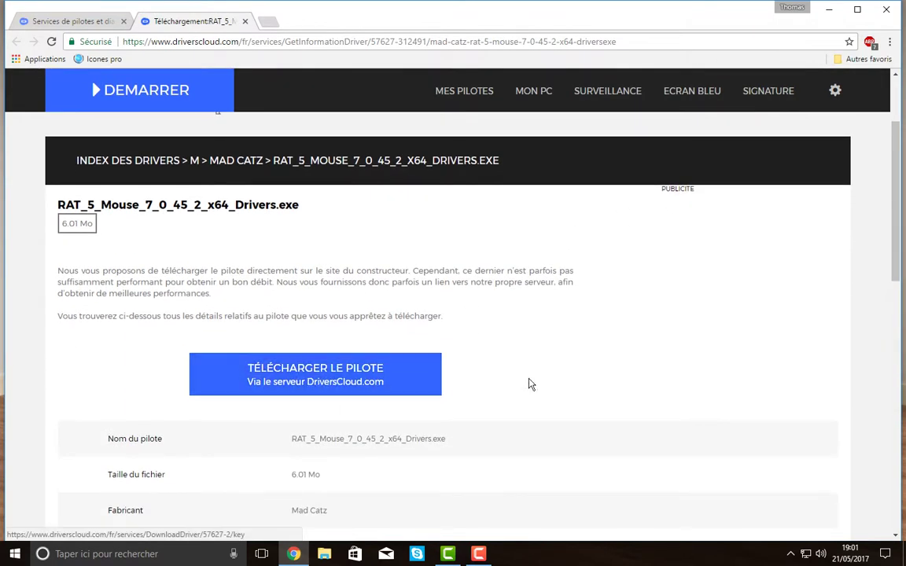
scroll(375, 305, "down", 1)
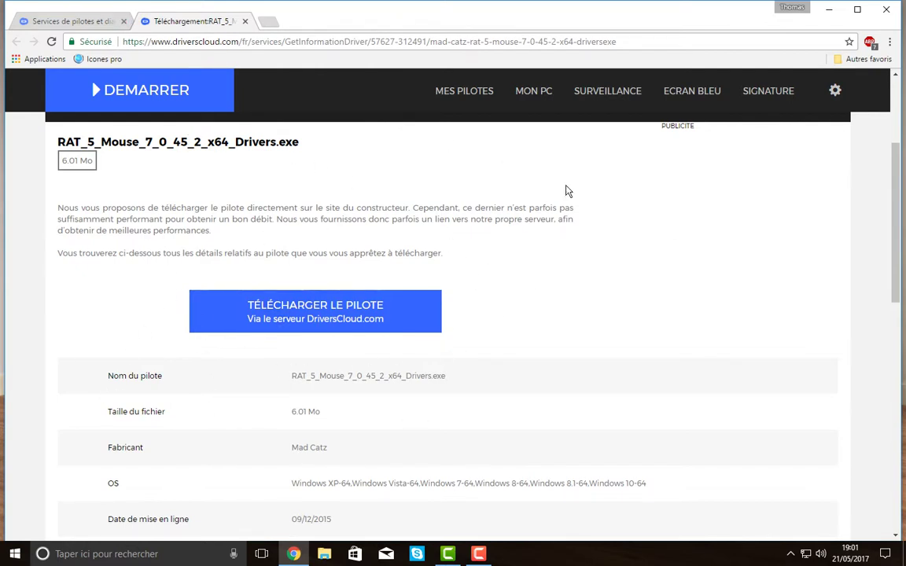
scroll(360, 182, "down", 3)
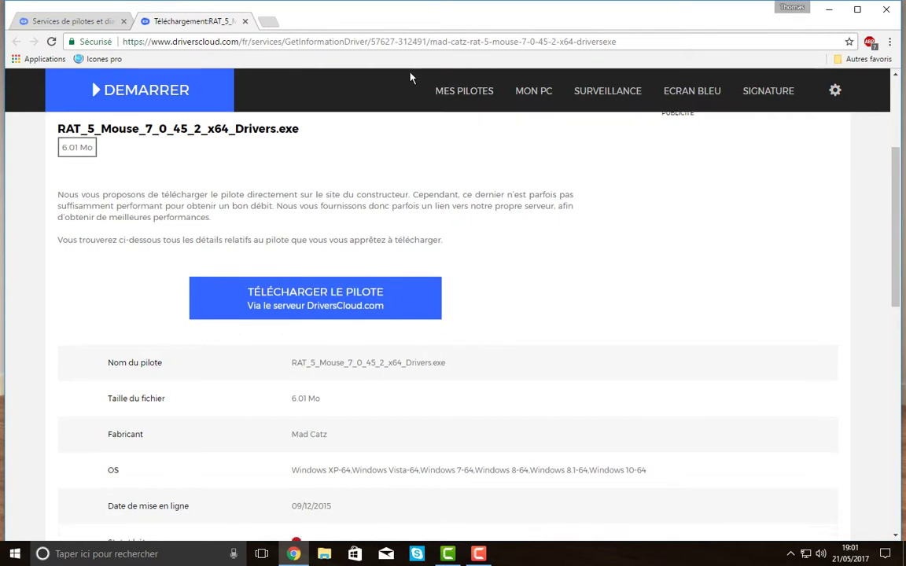
scroll(346, 181, "up", 3)
Download RAT_5_Mouse_7_0_45_2_x64_Drivers.exe from the DriversCloud server and return to the driver list.
left_click(313, 315)
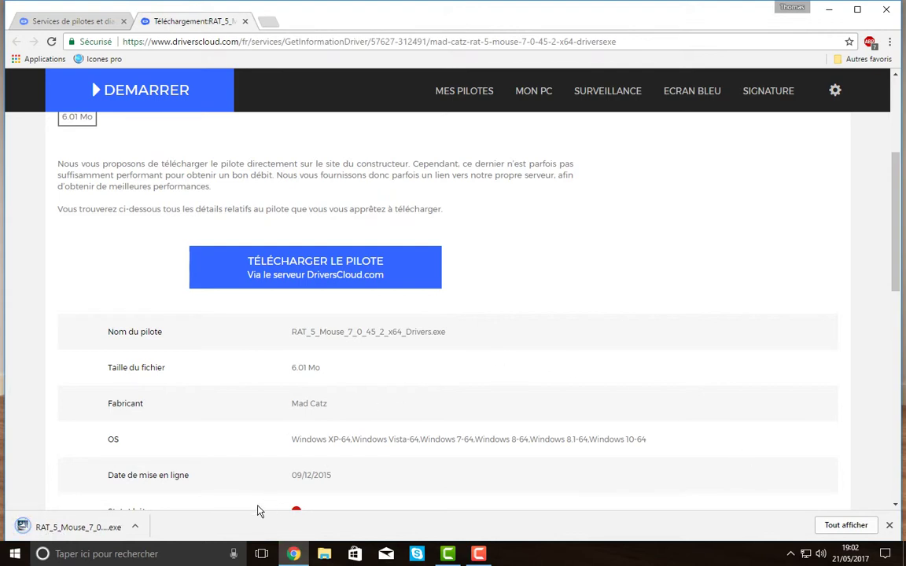
left_click(136, 527)
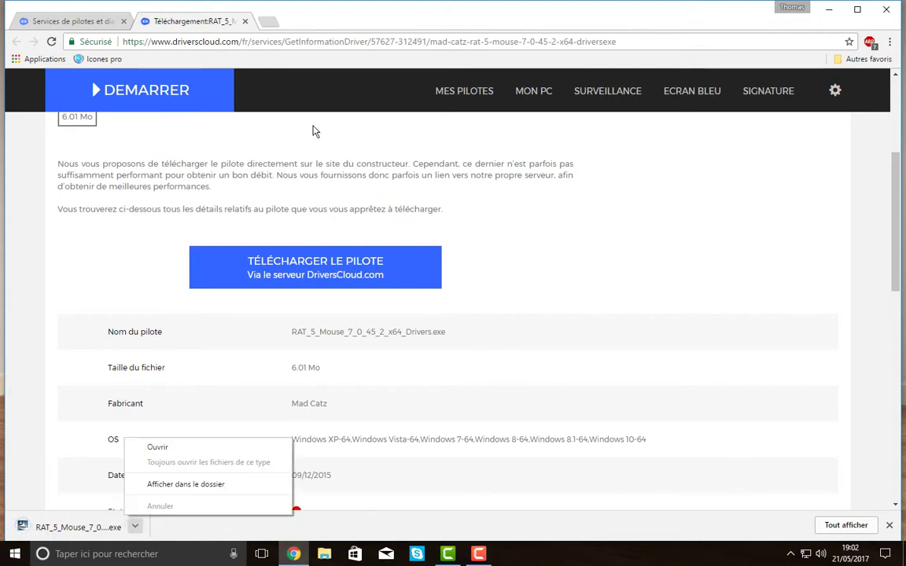
left_click(282, 118)
left_click(102, 23)
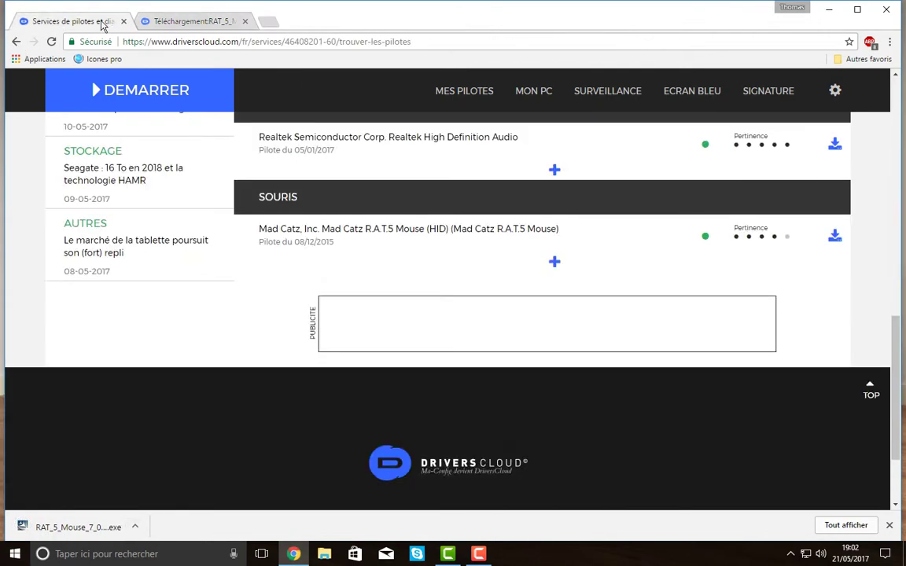
Check the download page for the NVIDIA GeForce GTX 1050 driver and return to the driver list.
left_click(244, 22)
scroll(550, 267, "up", 4)
scroll(651, 318, "up", 1)
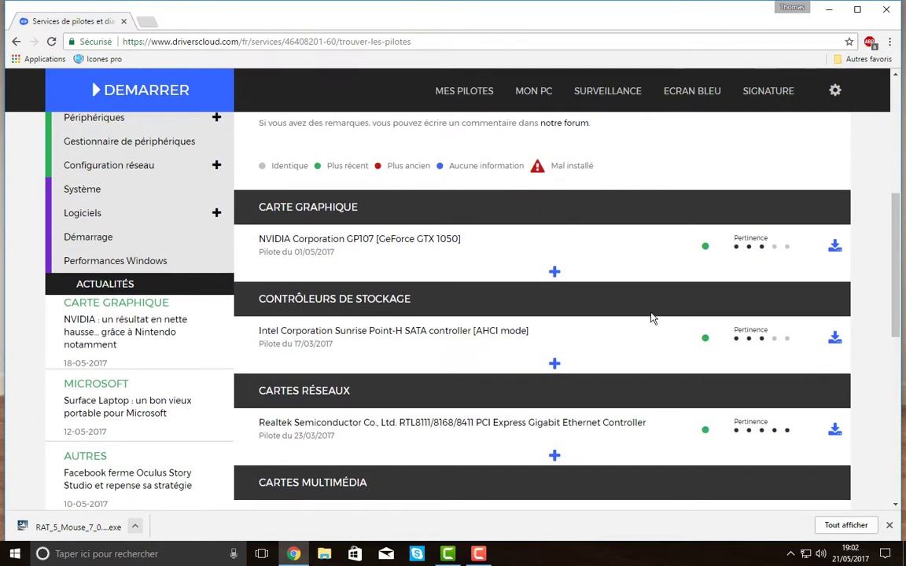
scroll(650, 318, "down", 1)
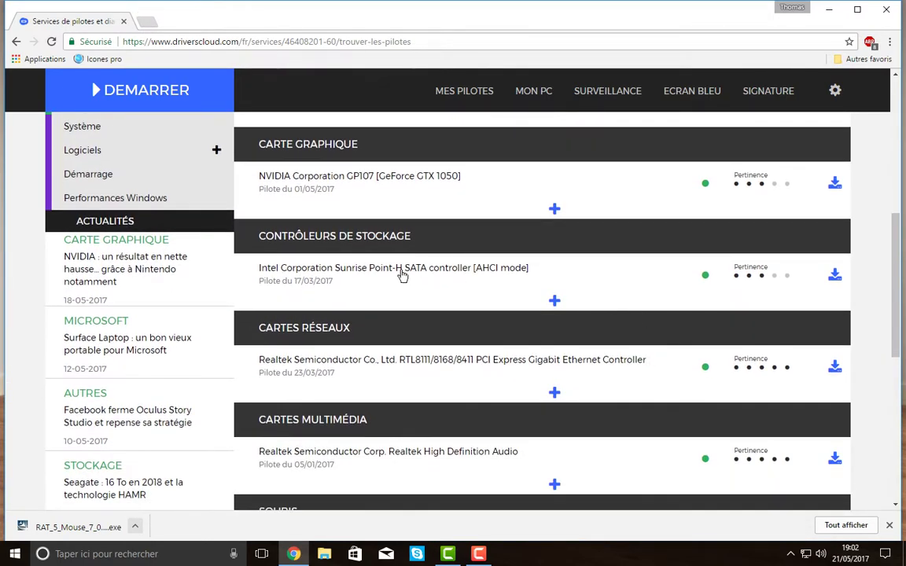
left_click(835, 184)
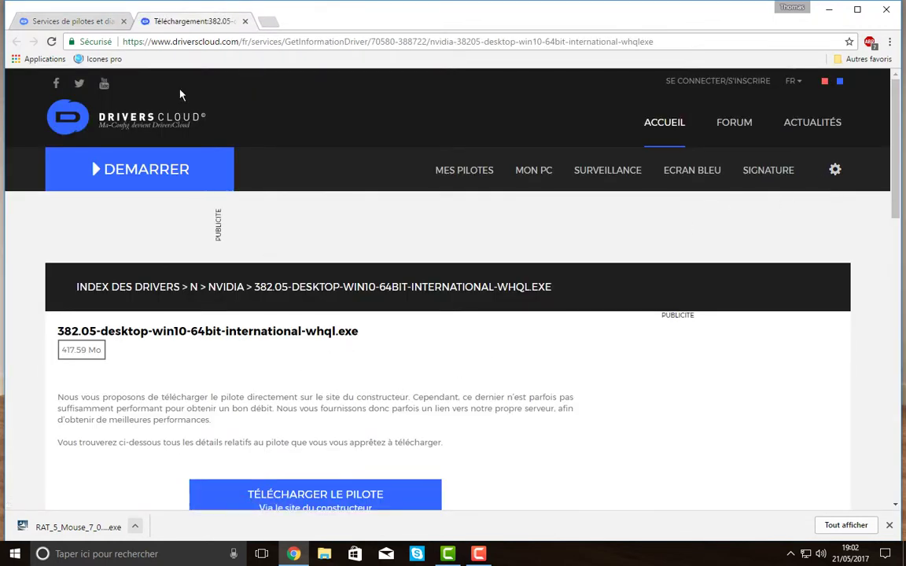
left_click(244, 21)
Check the download page for the Intel Sunrise Point-H SATA controller driver, closing it again.
scroll(440, 189, "down", 1)
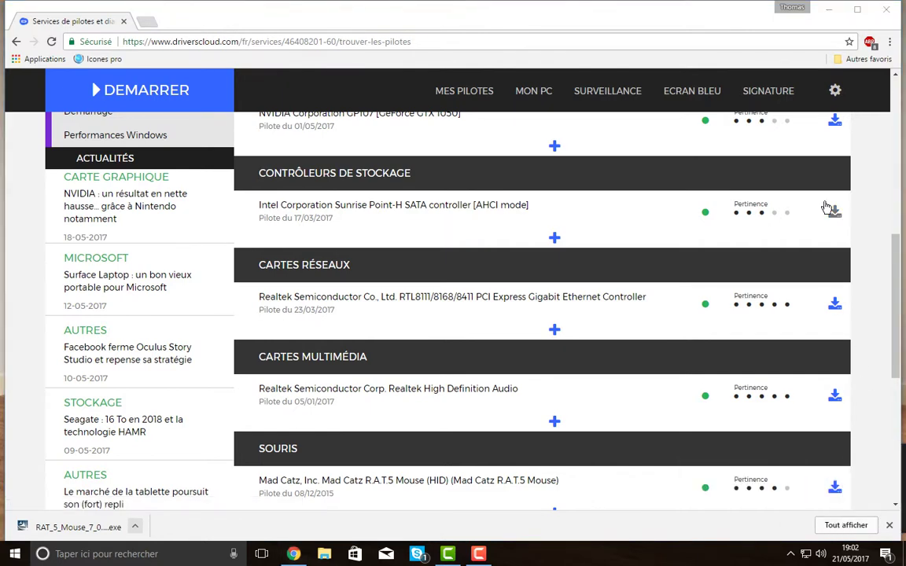
left_click(835, 211)
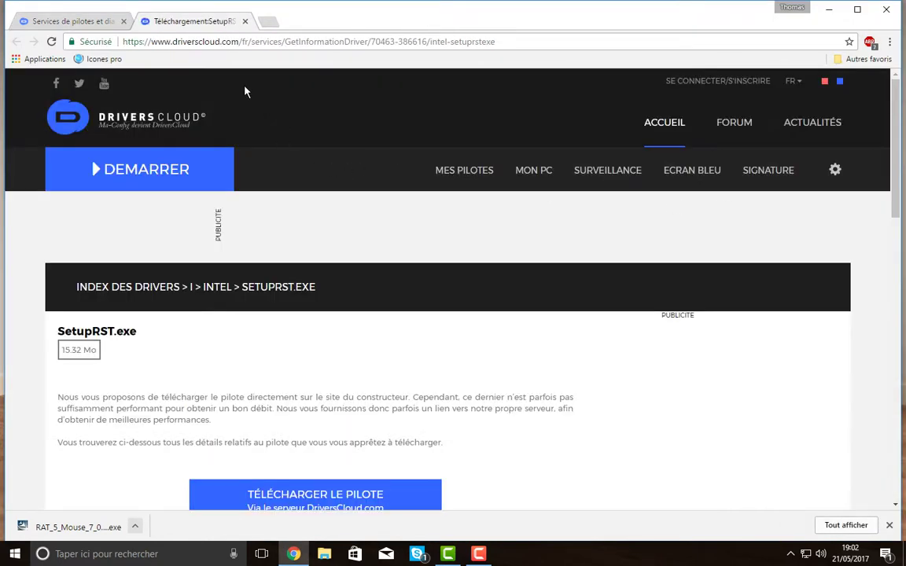
left_click(244, 22)
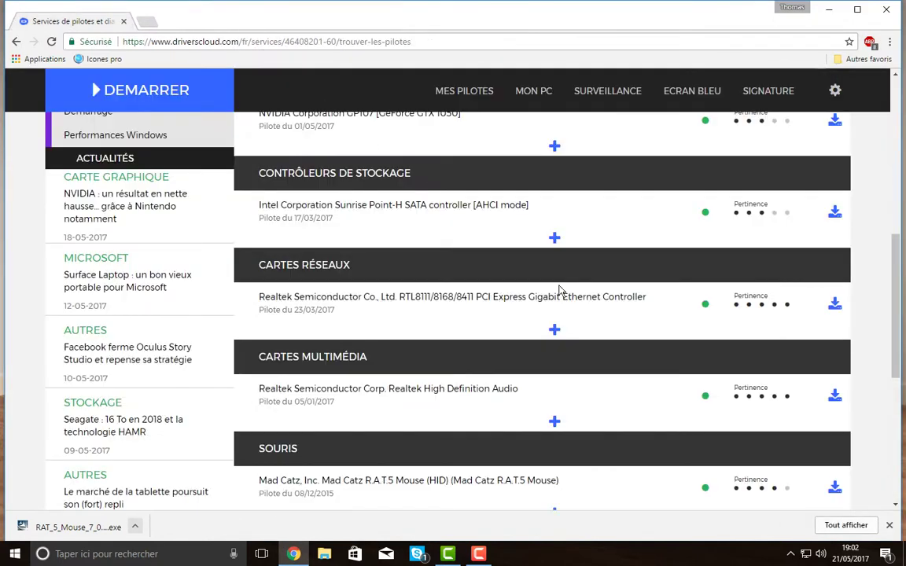
Download 0016-Install_Win10_10016_04182017.zip for the Realtek Ethernet controller from the DriversCloud server and return to the driver list.
left_click(834, 305)
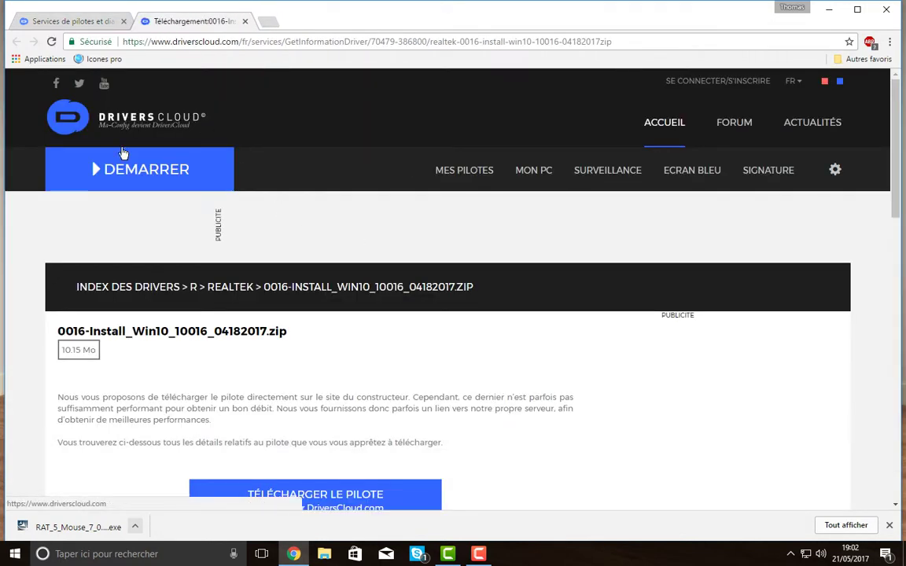
scroll(330, 314, "down", 2)
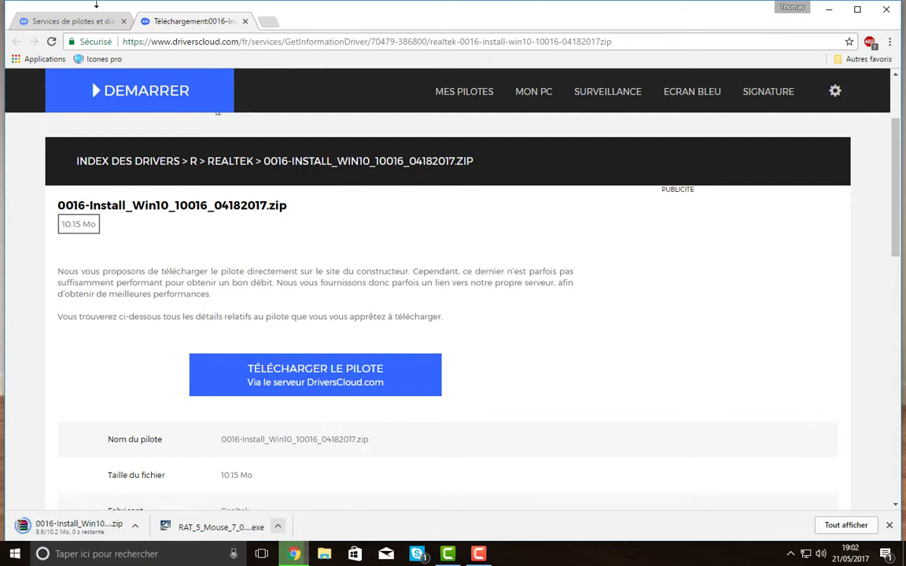
left_click(244, 21)
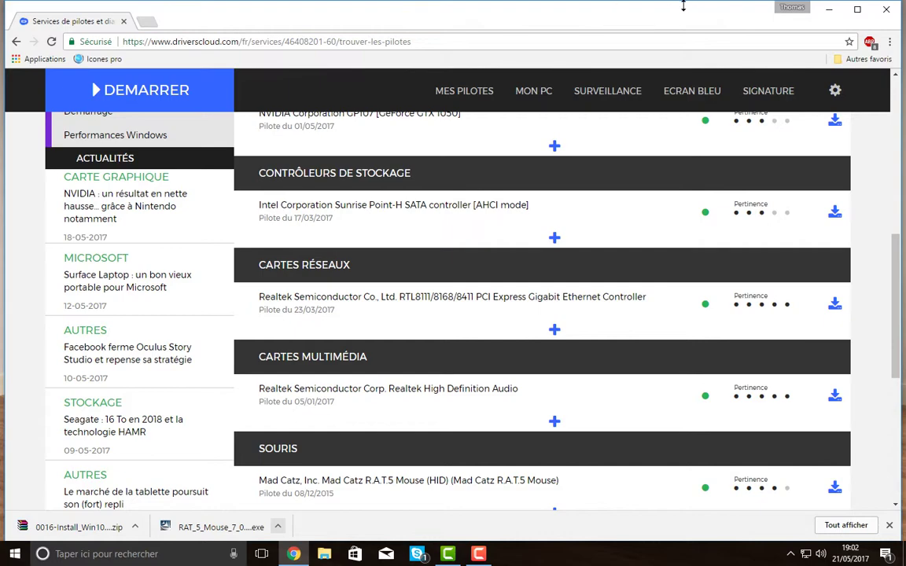
Shrink the browser to reveal the desktop and extract the Install_Win10_10016_04182017 folder from the downloaded archive onto it.
left_click_drag(667, 16, 904, 146)
left_click(357, 440)
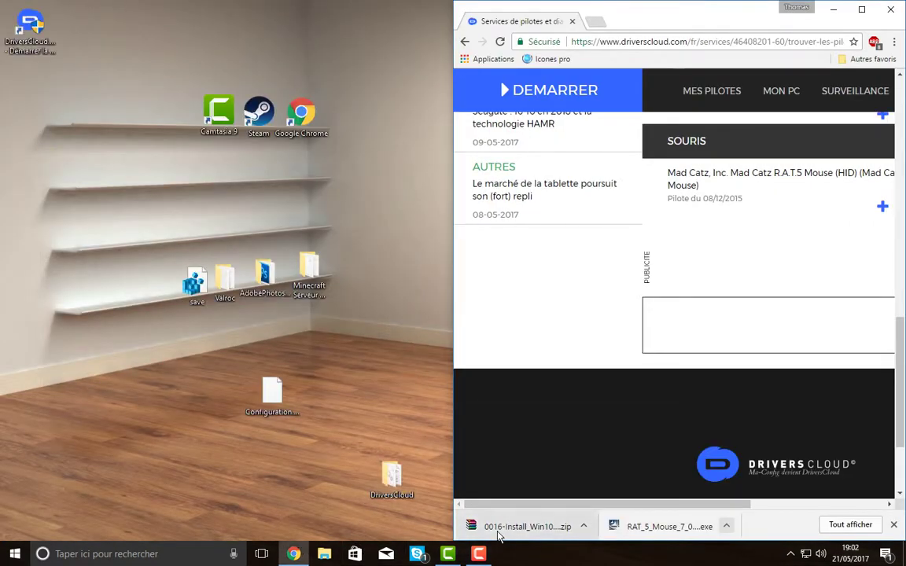
left_click(498, 533)
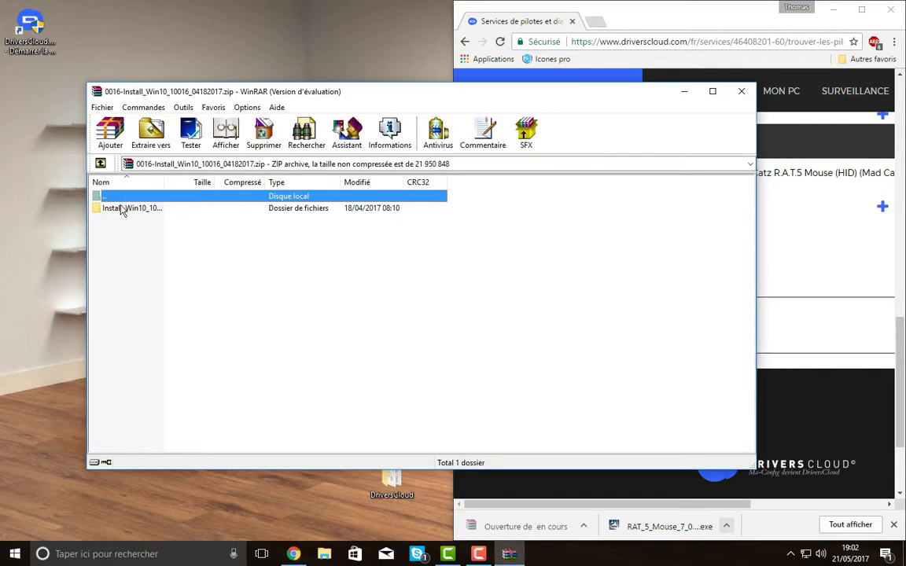
left_click_drag(122, 209, 93, 354)
left_click_drag(73, 425, 73, 425)
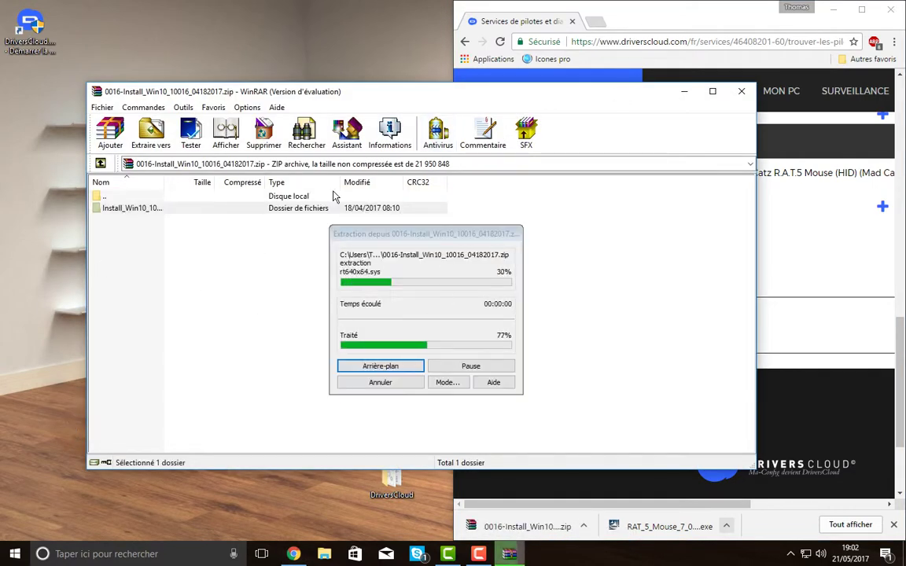
left_click(740, 92)
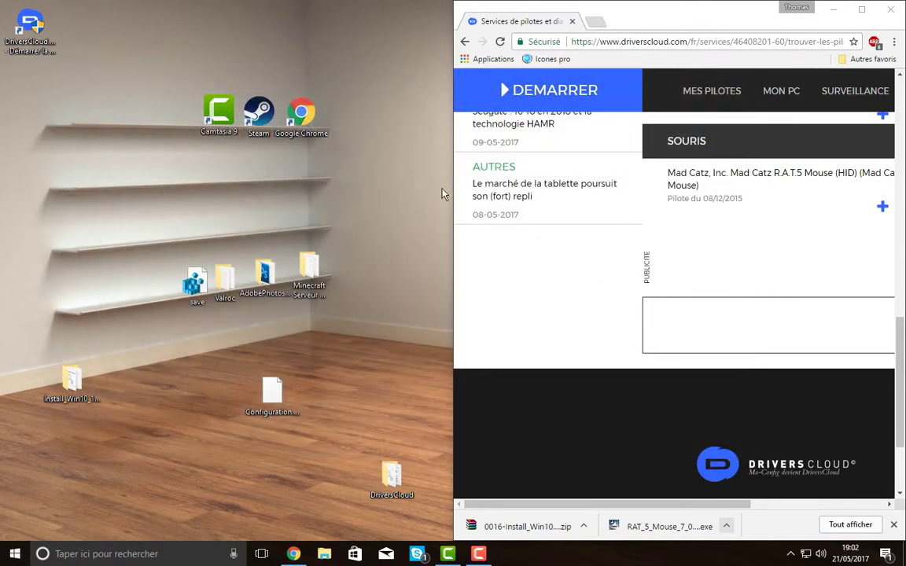
left_click_drag(68, 375, 114, 421)
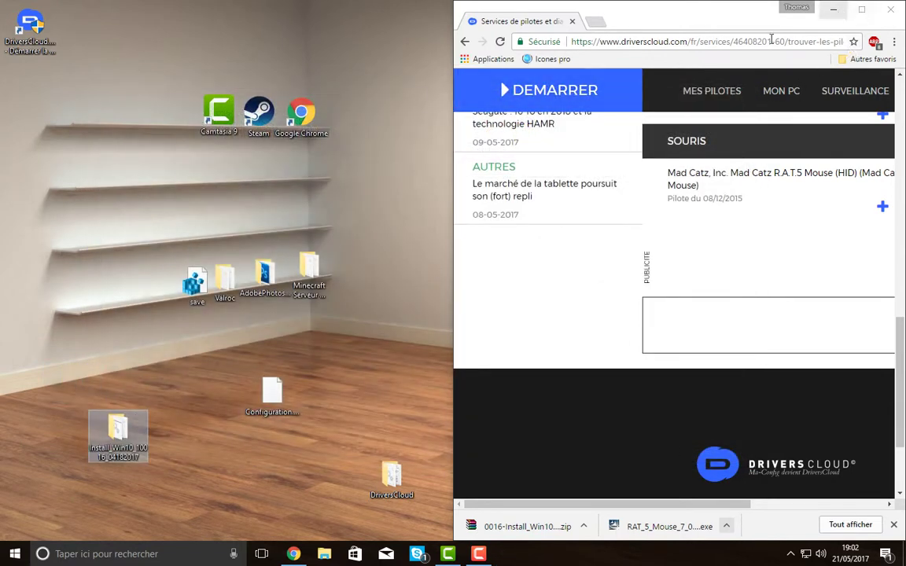
Open the extracted Install_Win10_10016_04182017 folder in a maximized window and look through its contents.
double_click(118, 440)
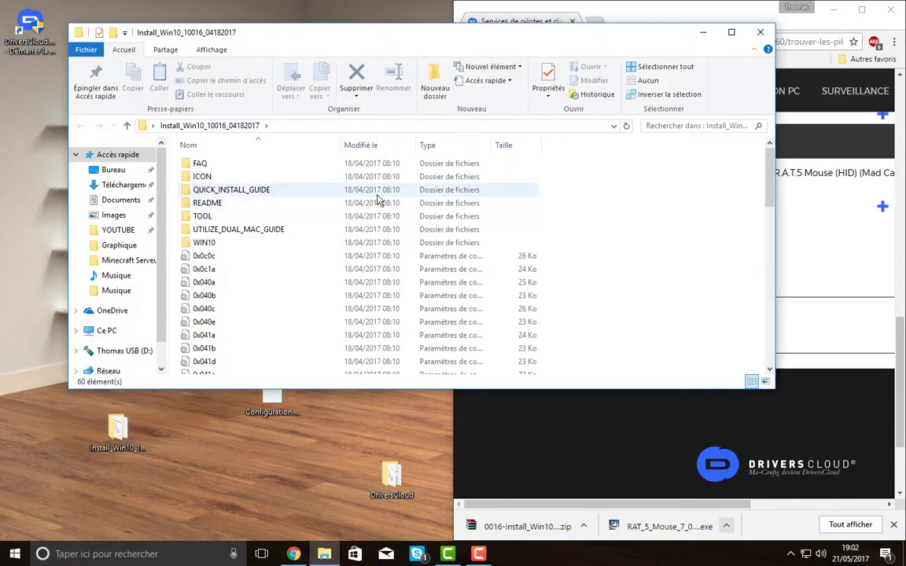
scroll(330, 256, "down", 9)
scroll(330, 256, "down", 4)
scroll(329, 256, "up", 7)
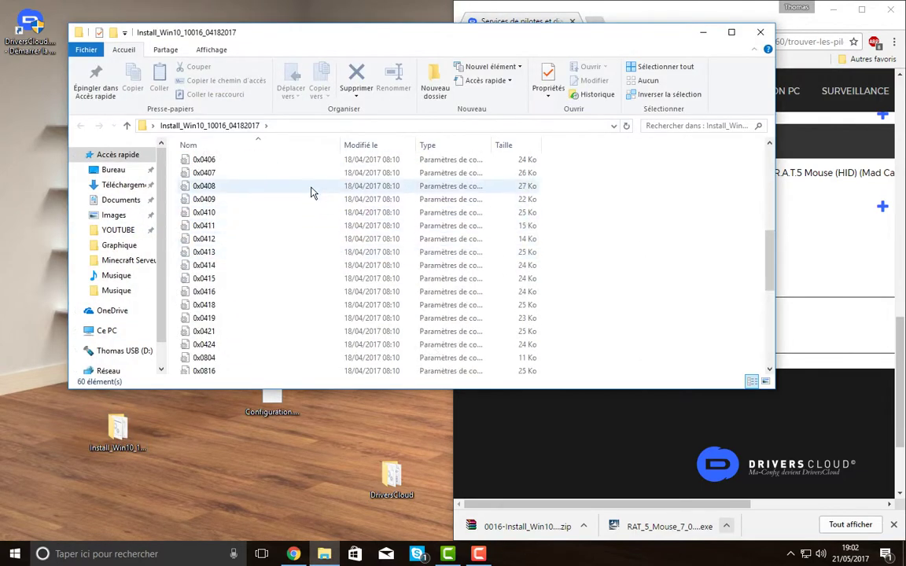
double_click(659, 31)
scroll(295, 174, "up", 2)
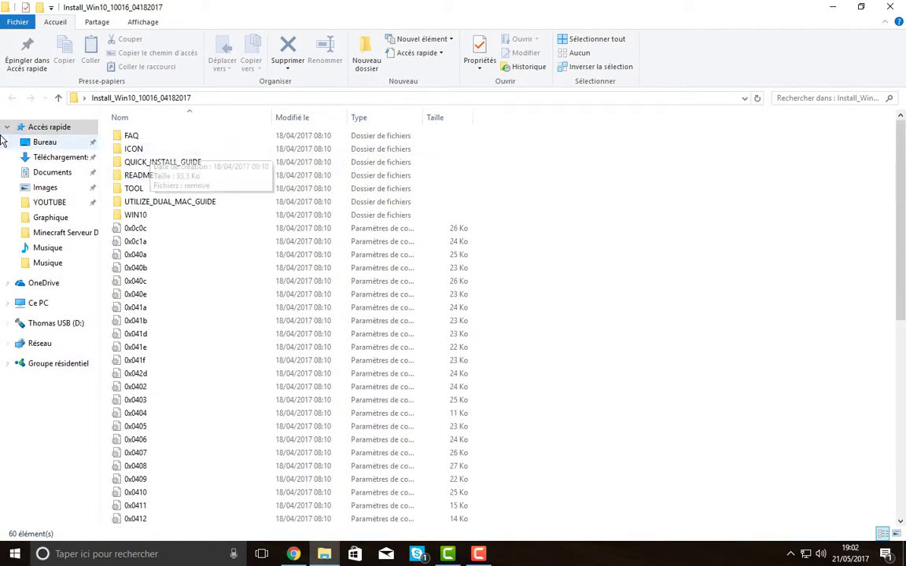
Inspect the driver files in the WIN10 folder's 64 subfolder and return to the main driver folder.
double_click(142, 217)
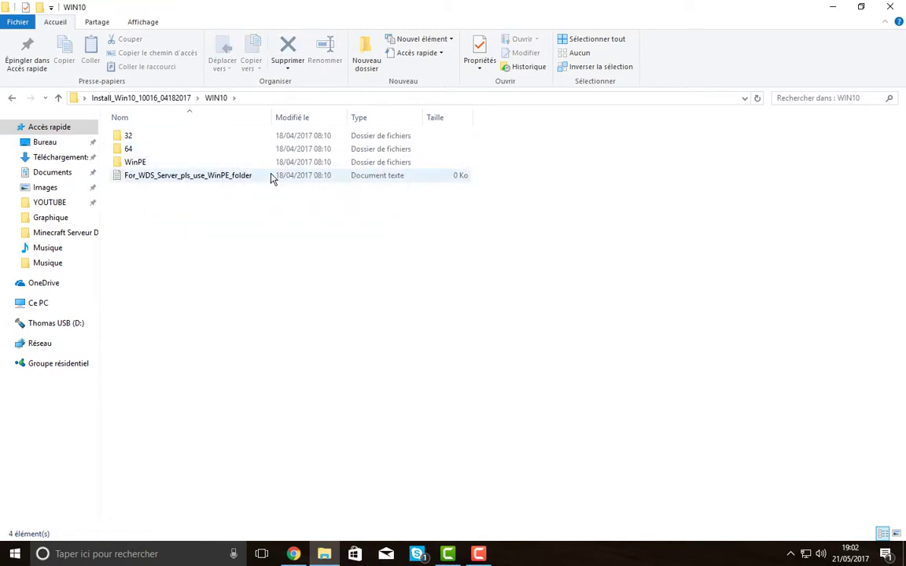
double_click(174, 148)
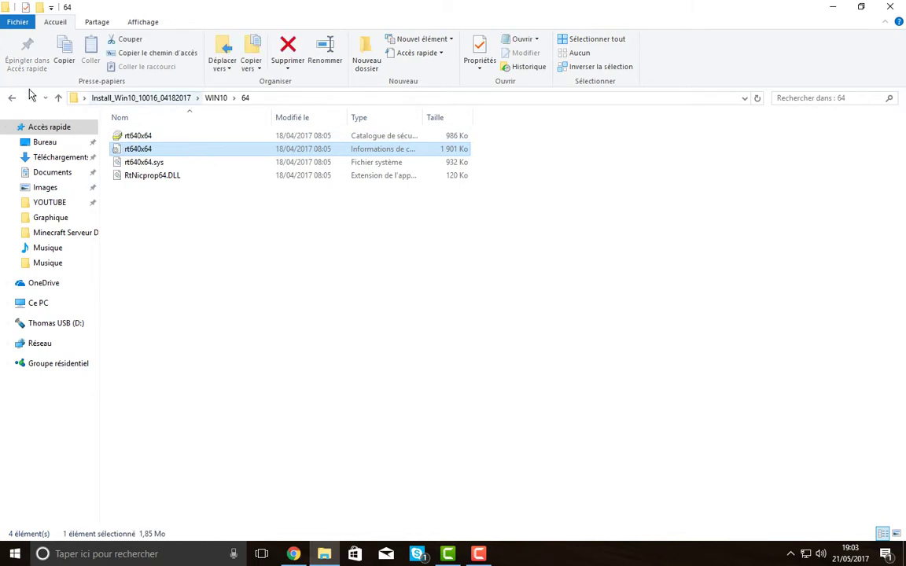
left_click(12, 98)
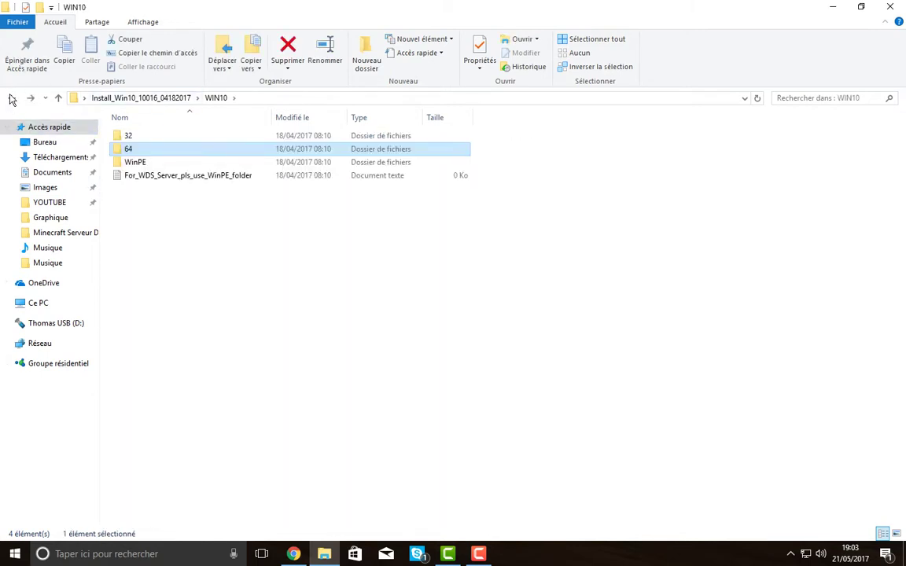
left_click(12, 98)
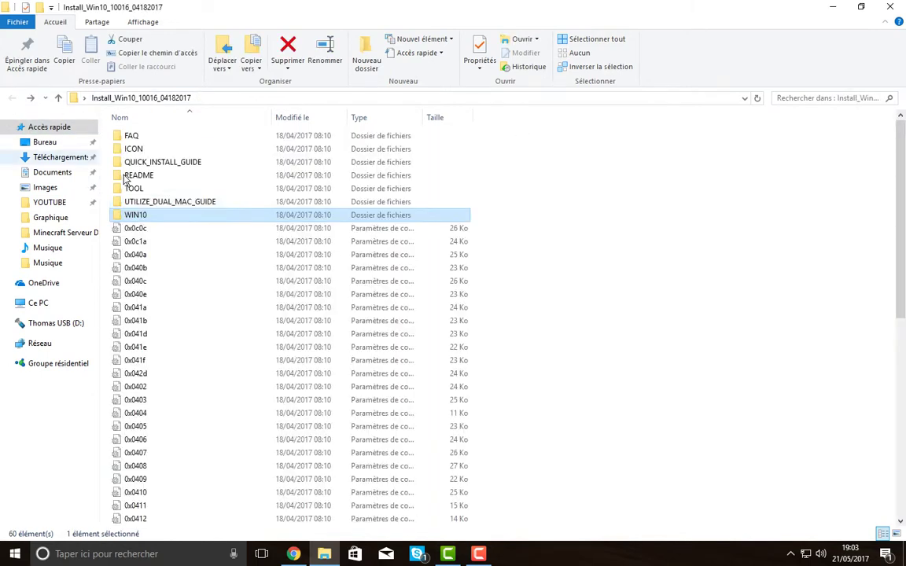
Launch the setup application in the extracted folder to start the Realtek Ethernet Controller Driver installer.
left_click(584, 227)
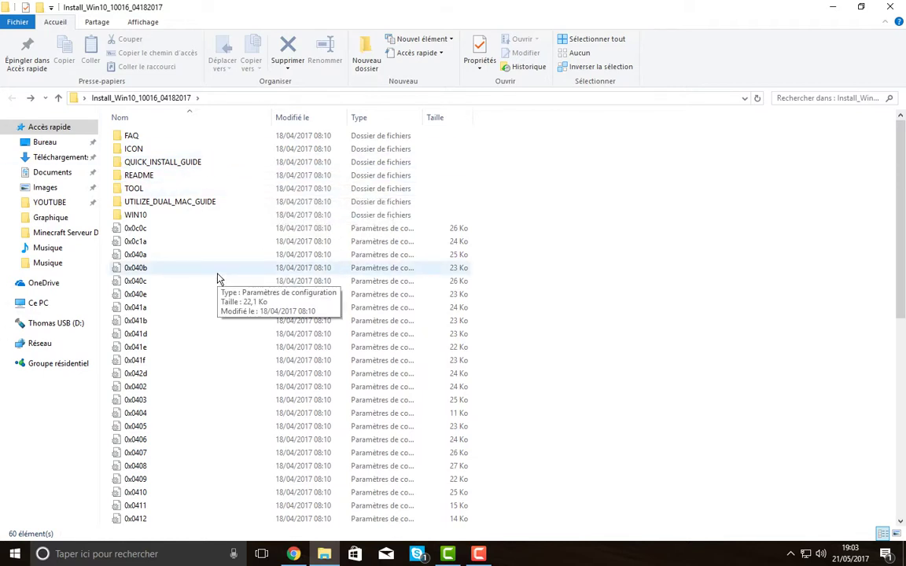
scroll(218, 279, "down", 10)
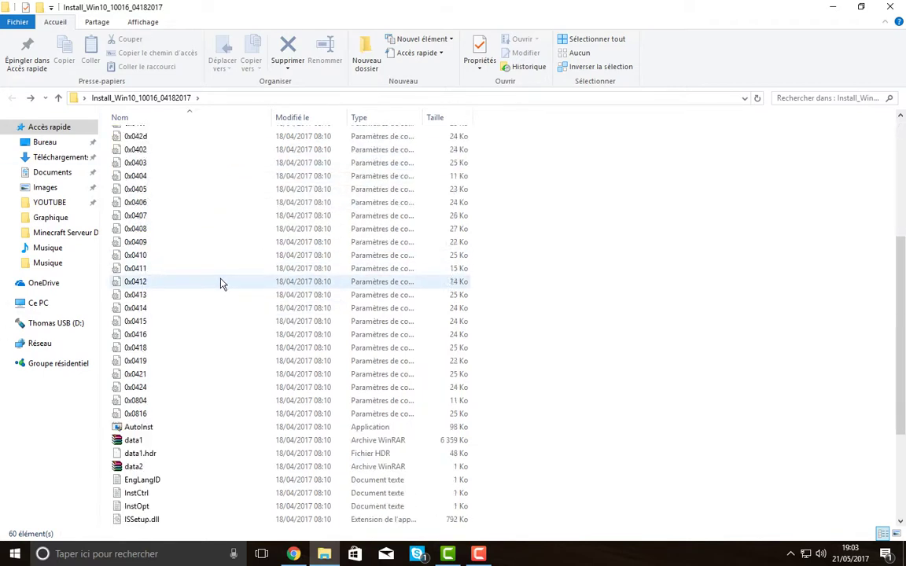
left_click(178, 387)
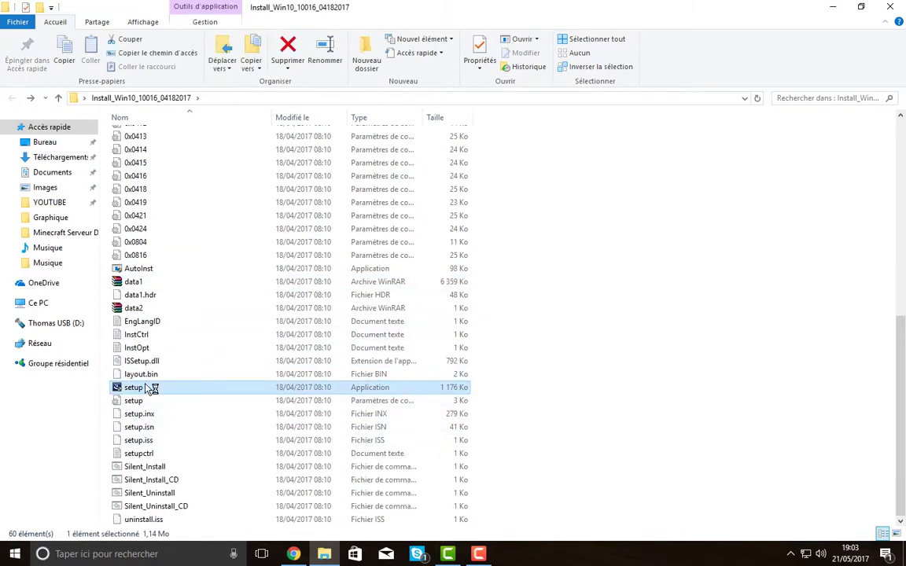
double_click(146, 385)
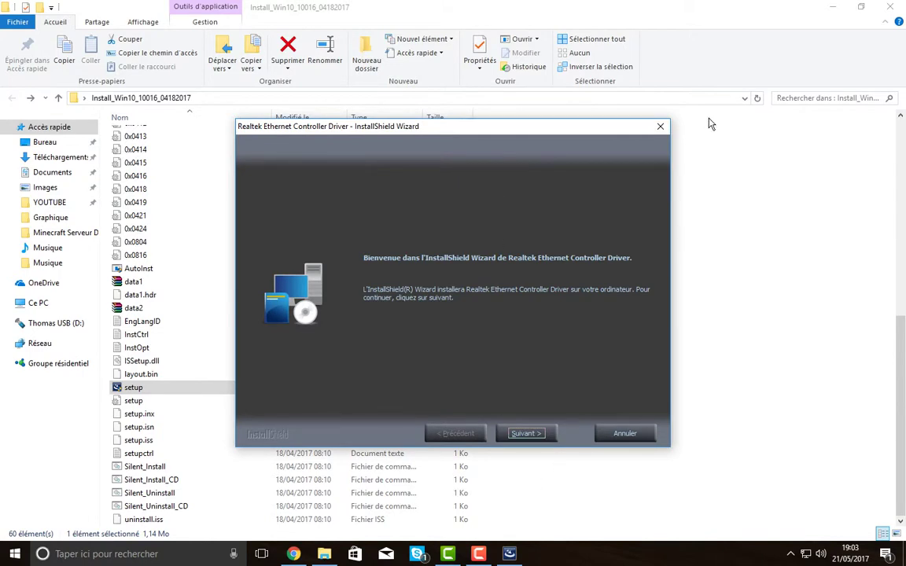
Cancel the Realtek Ethernet Controller Driver installation and confirm quitting the wizard.
left_click(660, 128)
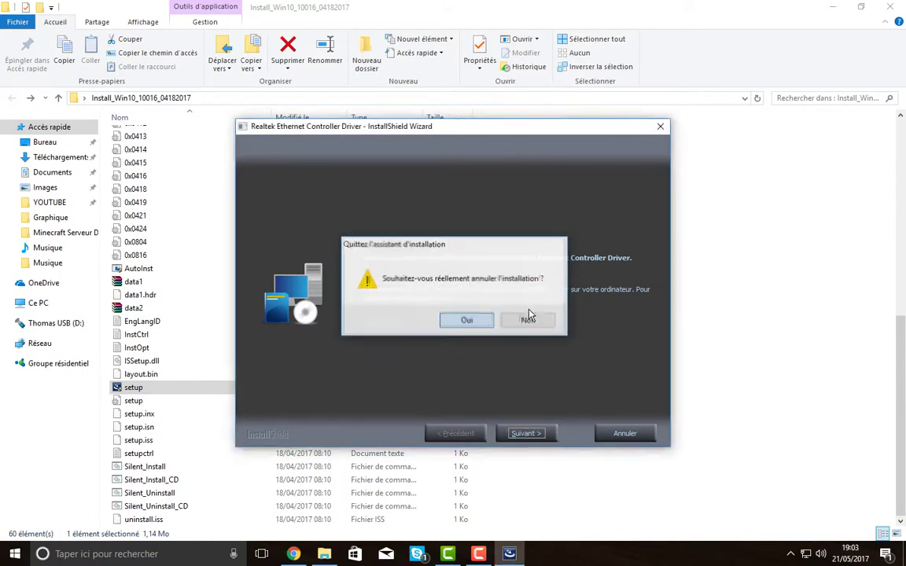
left_click(467, 320)
left_click(525, 433)
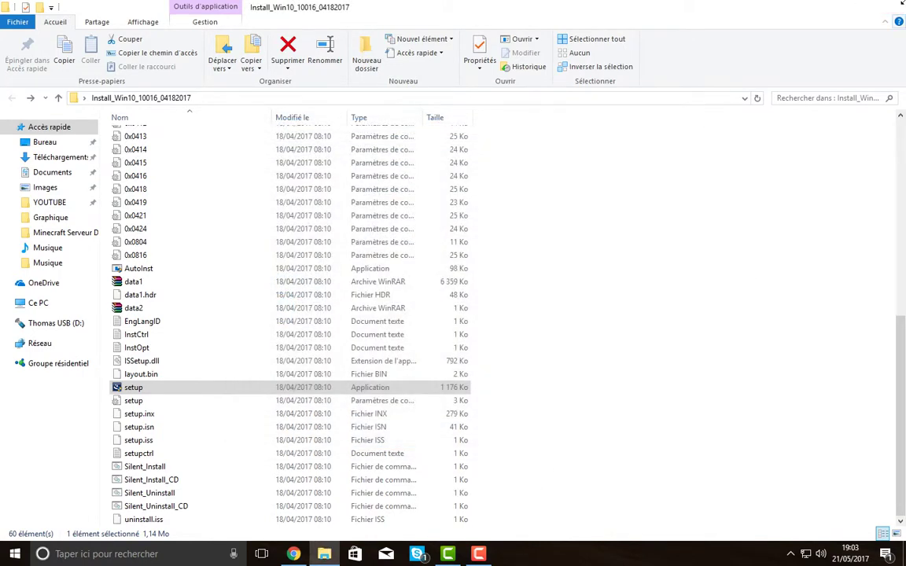
Close the driver folder window and restore the browser to full size with its downloads bar dismissed.
left_click(889, 7)
double_click(776, 9)
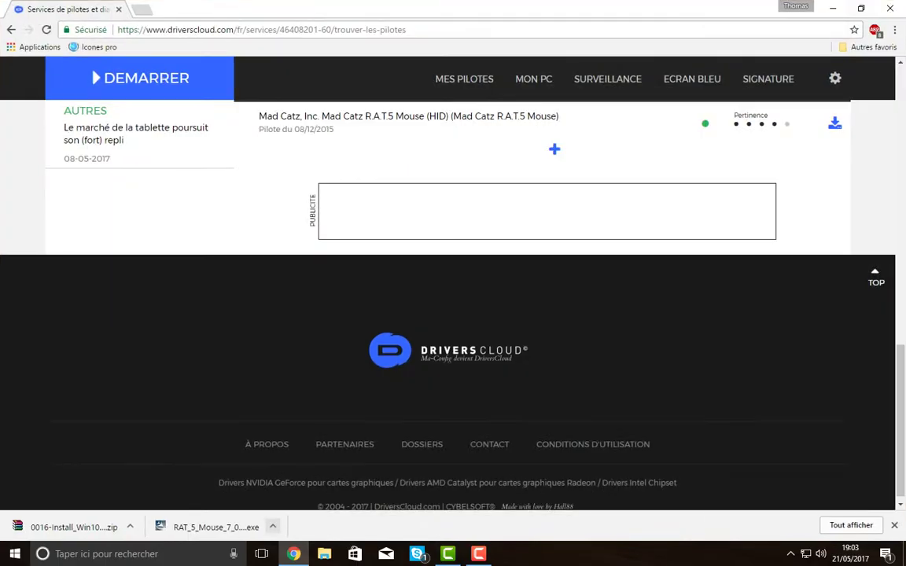
left_click(892, 526)
Open the motherboard page (Carte mère) under the basic components and review its information.
scroll(507, 425, "up", 7)
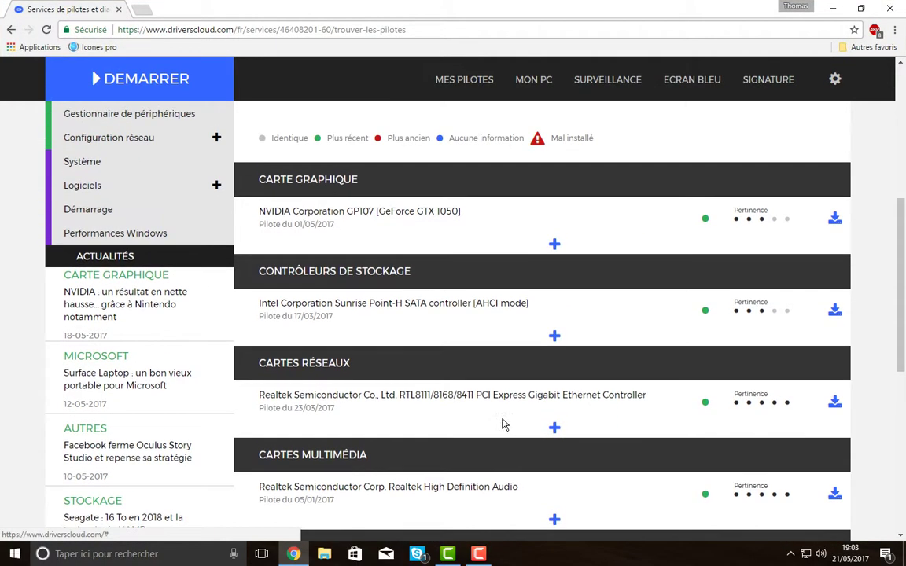
scroll(187, 250, "up", 2)
scroll(73, 263, "up", 4)
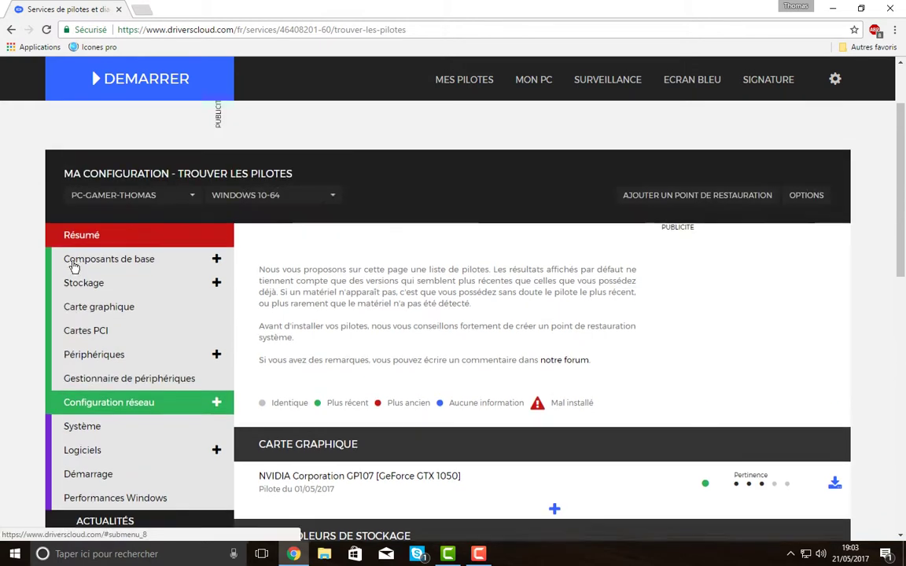
left_click(116, 308)
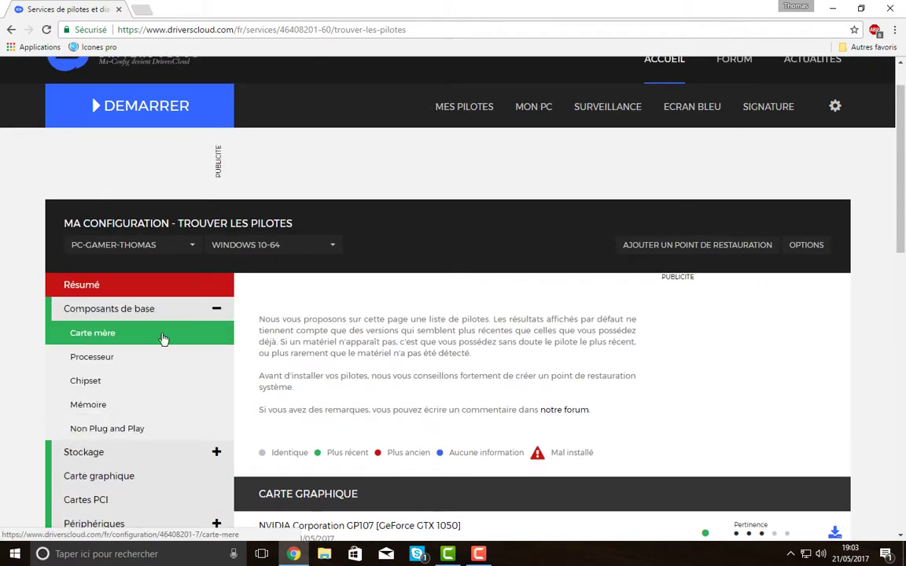
left_click(147, 336)
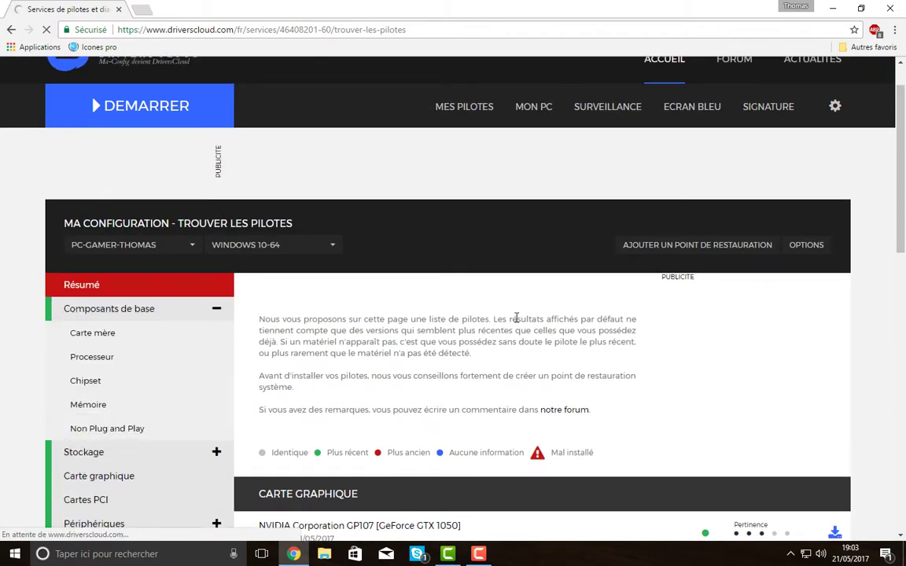
scroll(217, 316, "down", 2)
scroll(294, 320, "down", 3)
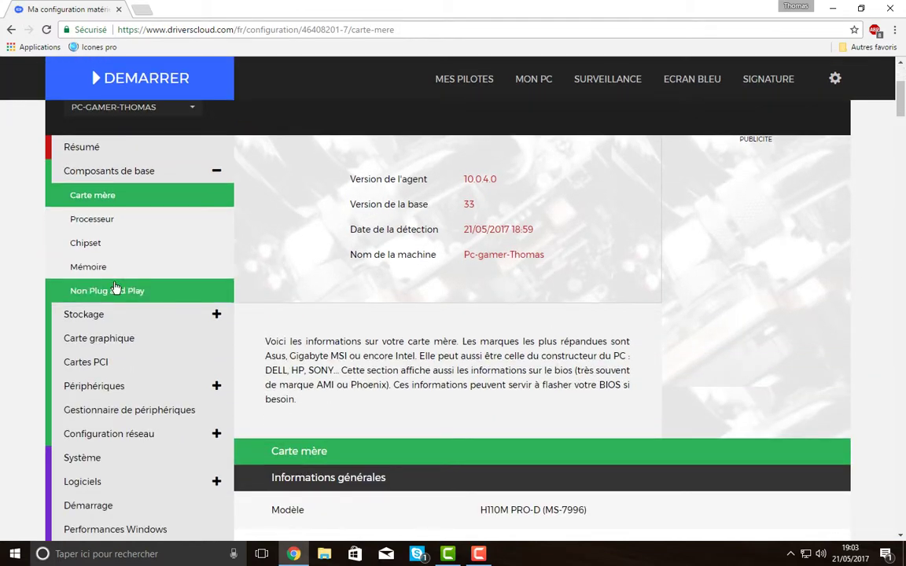
Open the hard disks page (Disques durs) under storage and review the general information for Disque dur 1.
left_click(118, 314)
left_click(126, 340)
scroll(501, 385, "down", 1)
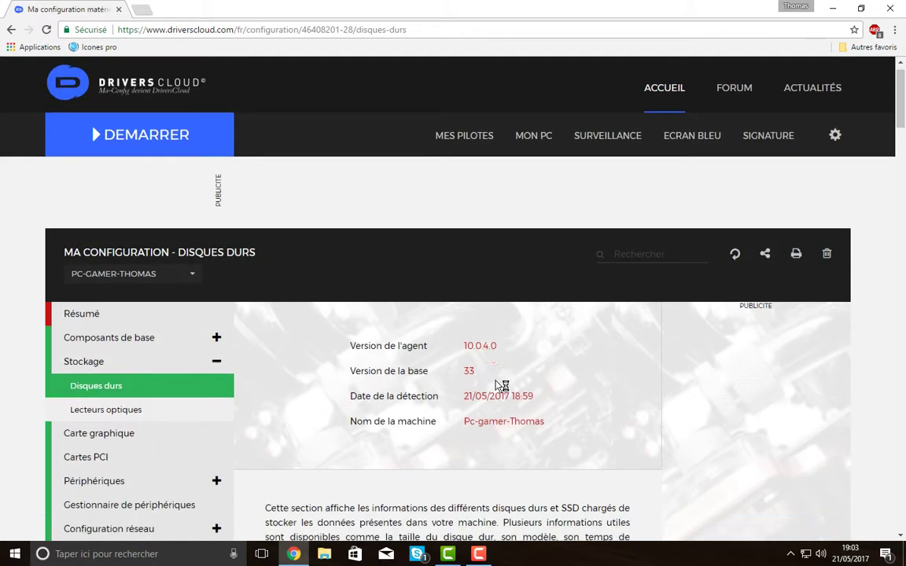
scroll(501, 386, "down", 6)
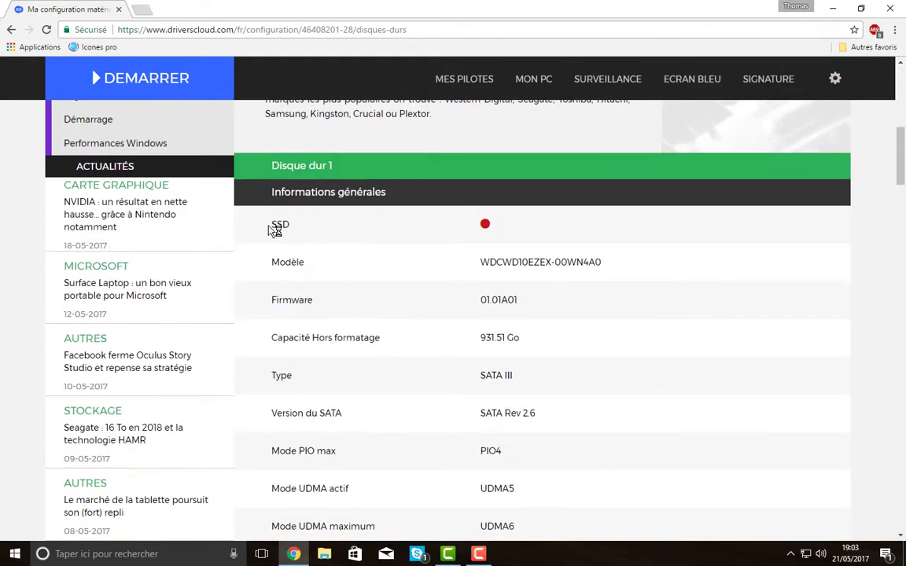
Examine the SSD indicator, model and unformatted capacity in the general information for Disque dur 1.
double_click(276, 224)
left_click(327, 297)
scroll(318, 267, "down", 1)
left_click_drag(281, 274, 535, 262)
left_click(500, 271)
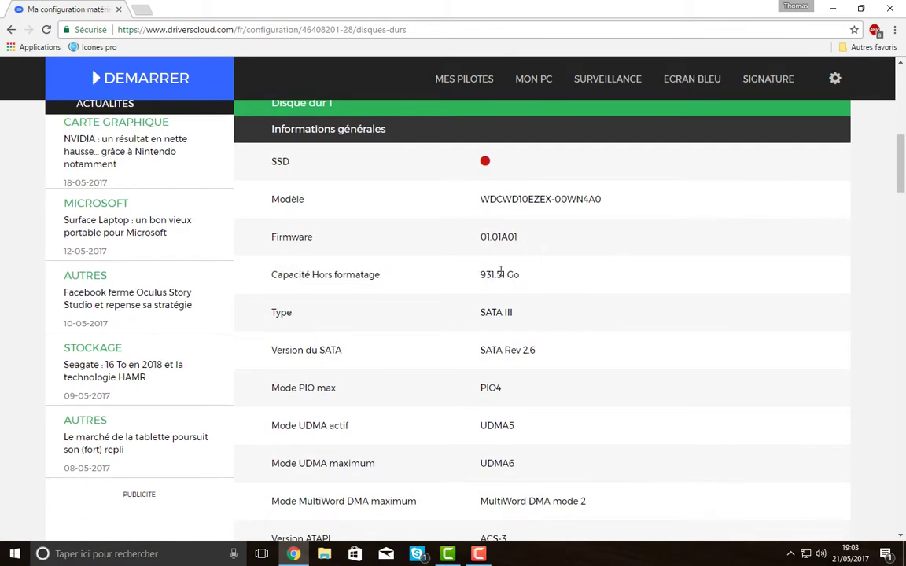
Open the Windows performance page (Performances Windows) of the configuration and look over its content.
scroll(315, 294, "up", 5)
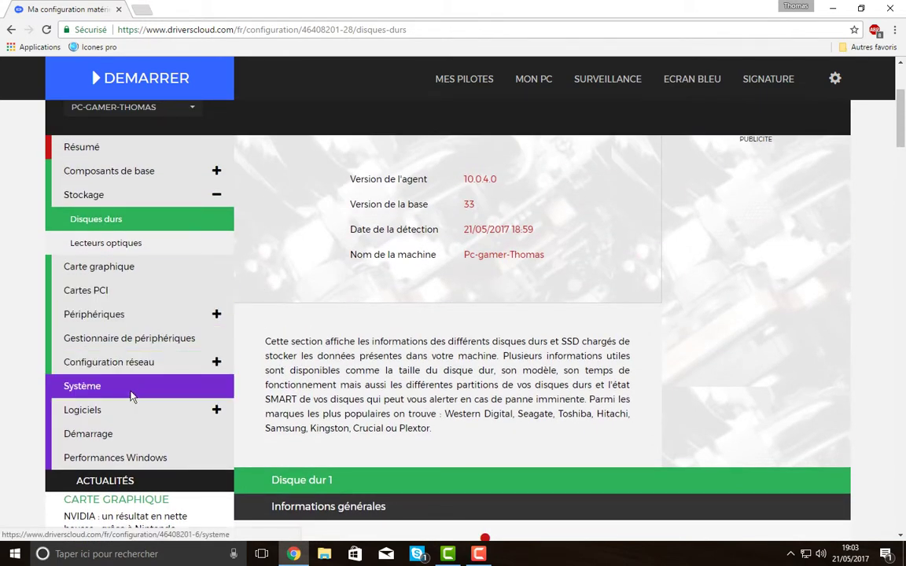
left_click(135, 397)
left_click(160, 408)
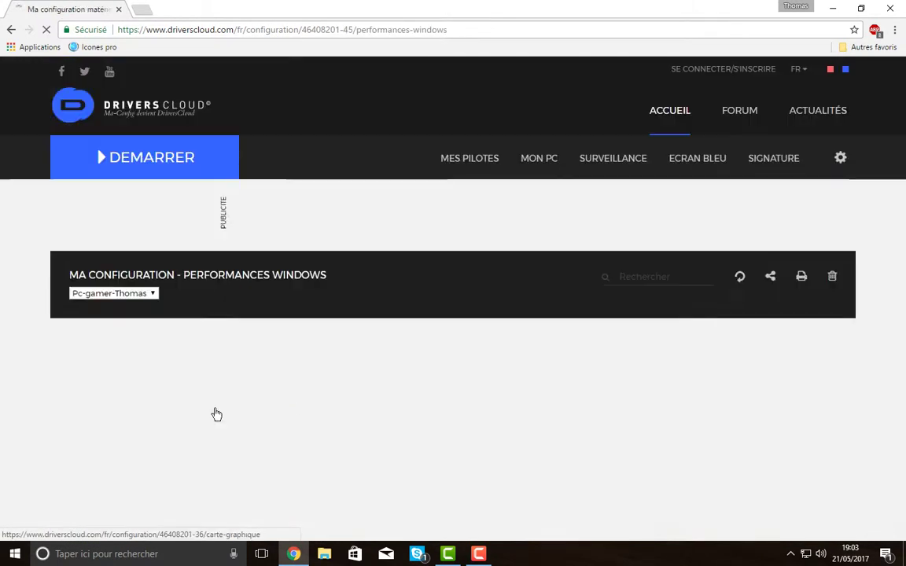
scroll(225, 282, "up", 2)
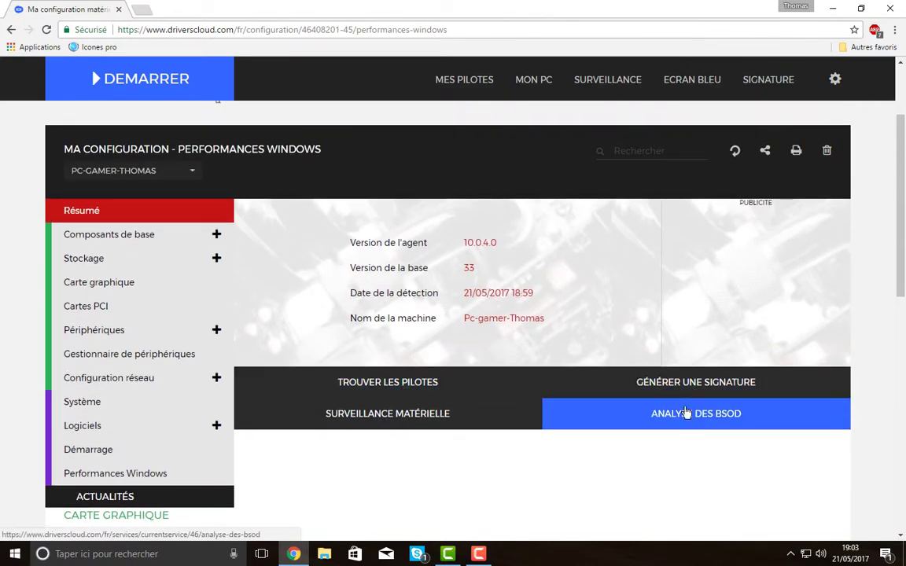
Open the blue screen analysis page (Analyse des BSOD) and read its Windows crash log setup instructions.
left_click(682, 423)
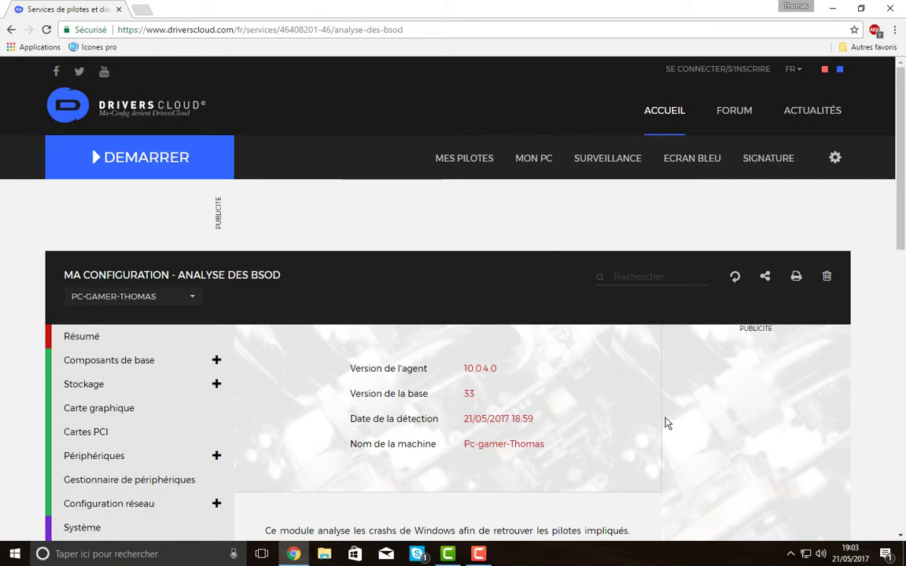
scroll(300, 277, "down", 3)
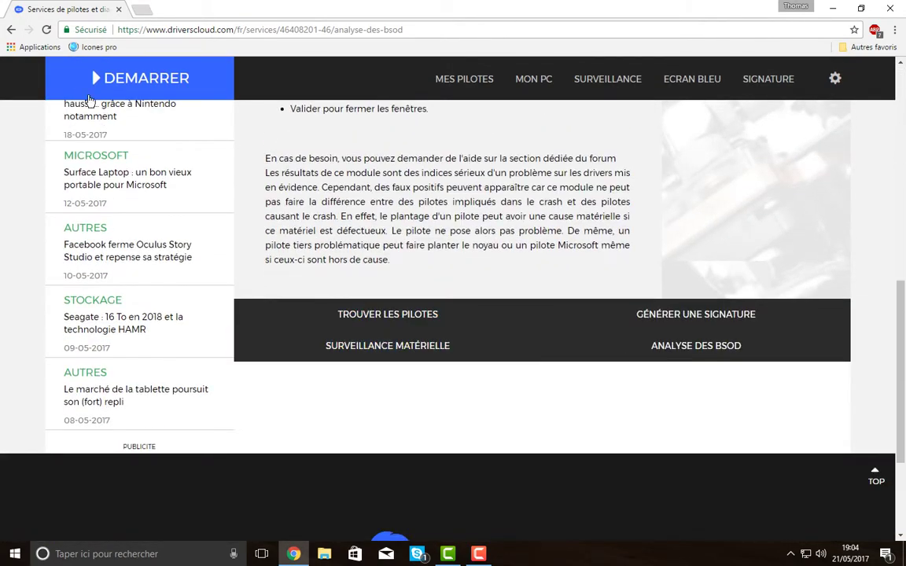
scroll(88, 101, "up", 8)
left_click(672, 95)
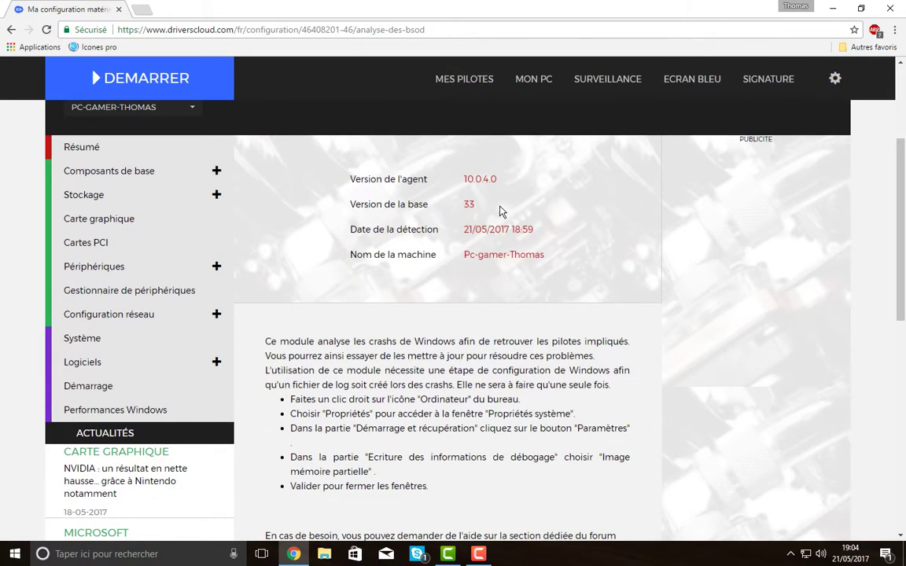
scroll(500, 211, "down", 4)
scroll(551, 173, "up", 1)
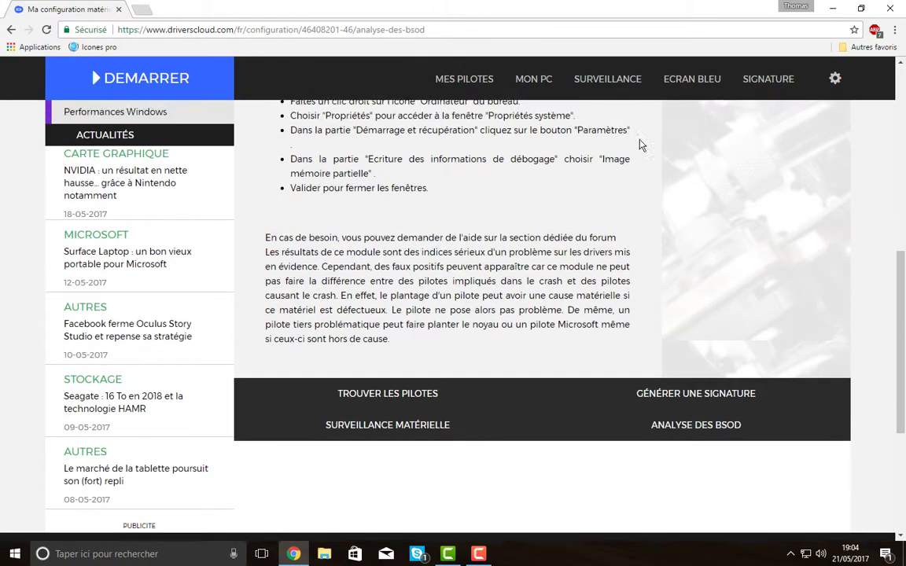
left_click(692, 78)
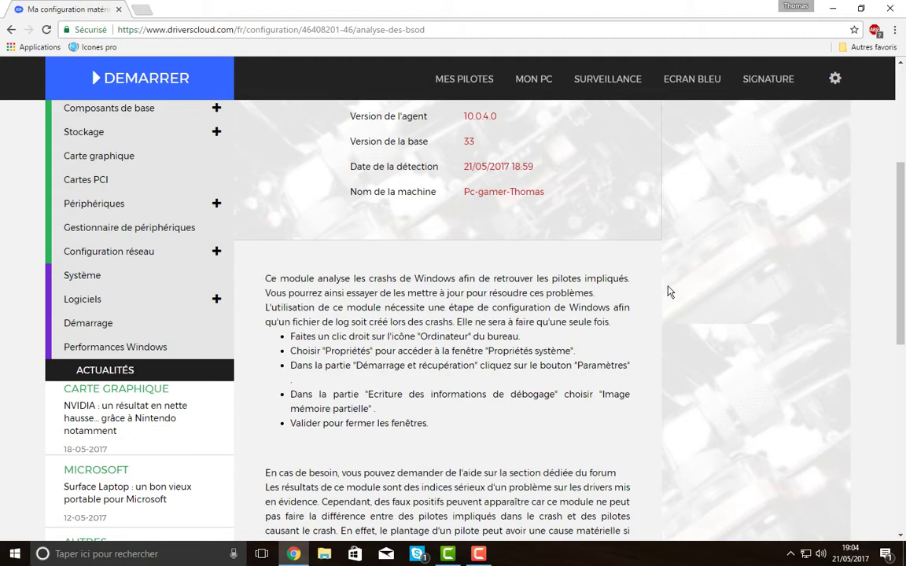
scroll(633, 178, "up", 2)
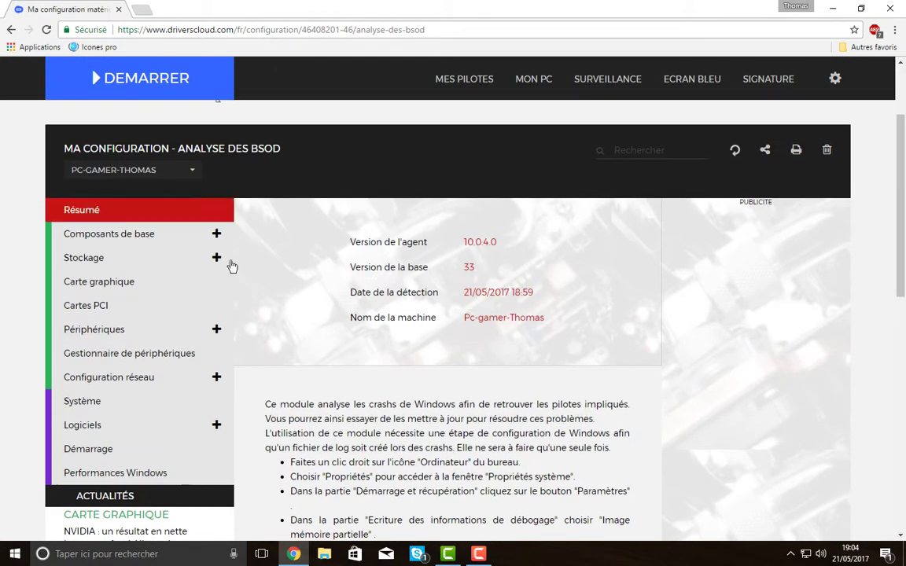
Open the configuration summary (Résumé) and review the listed hardware modules.
left_click(104, 214)
scroll(374, 228, "down", 5)
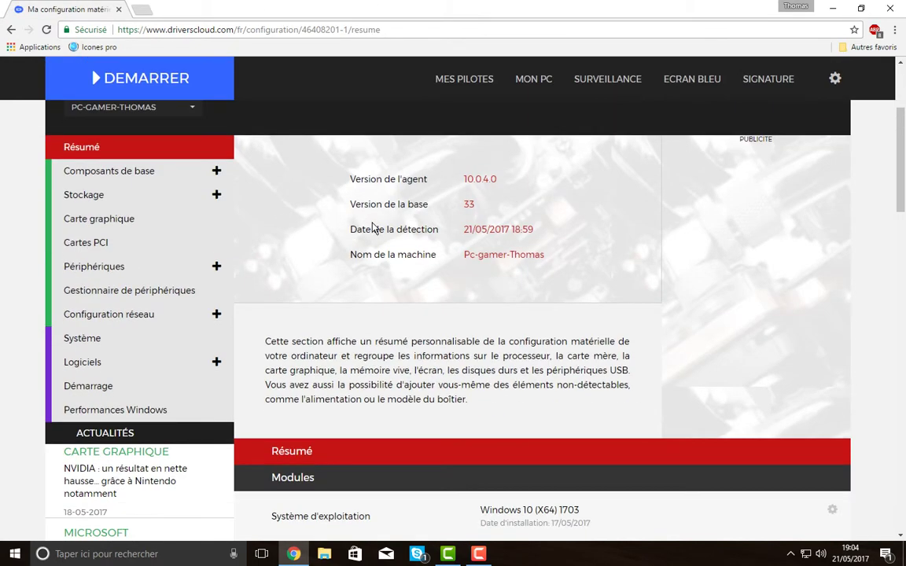
scroll(374, 228, "down", 2)
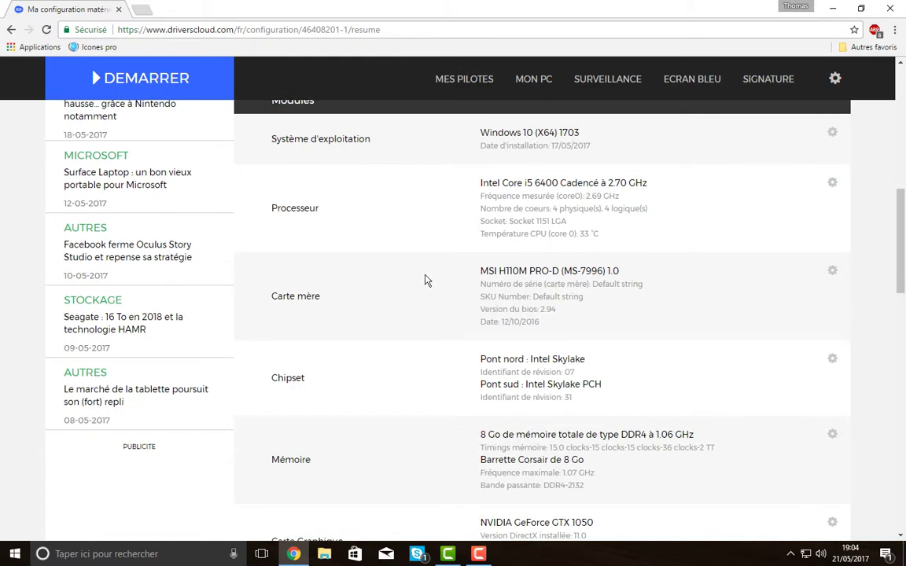
scroll(623, 390, "down", 4)
scroll(469, 323, "up", 5)
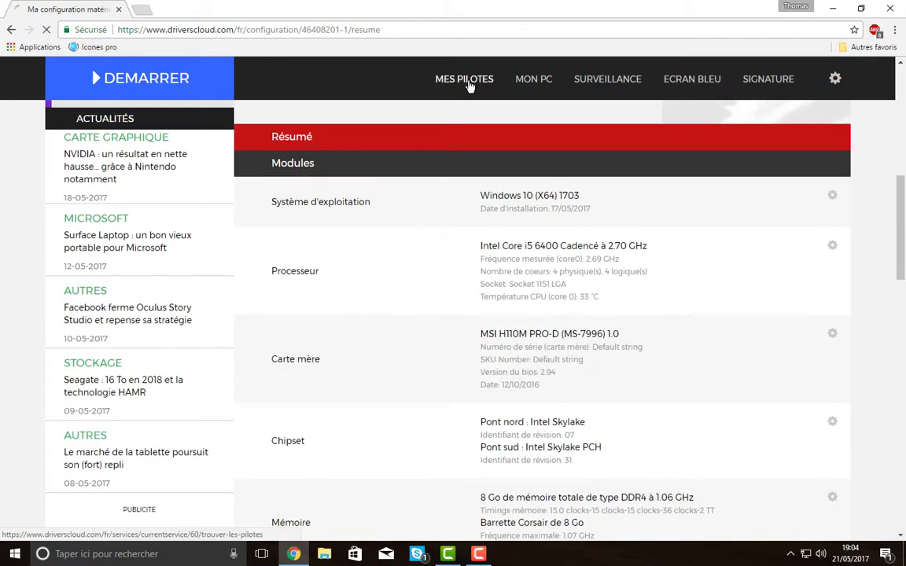
Open the available drivers page (Mes pilotes), view its display options and close them without changes.
left_click(463, 78)
scroll(369, 287, "down", 2)
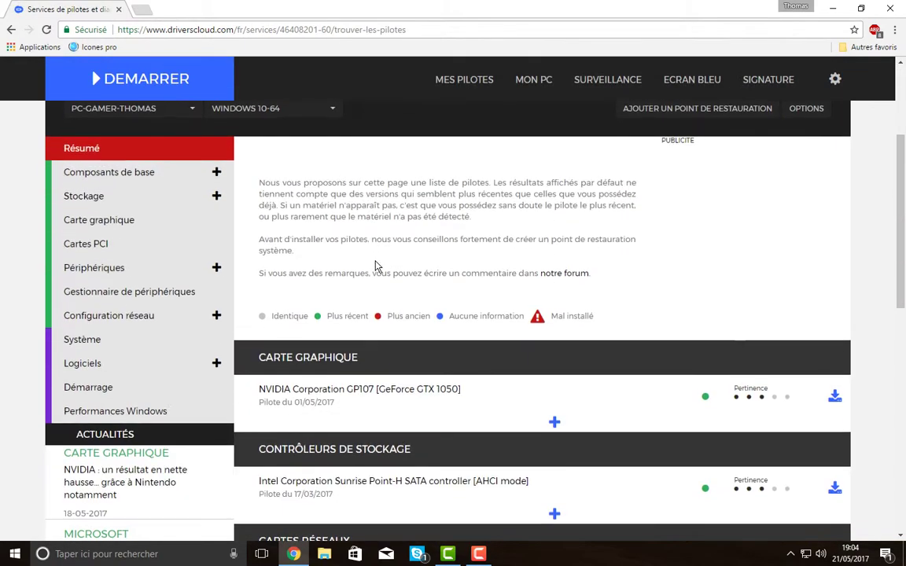
scroll(805, 143, "up", 1)
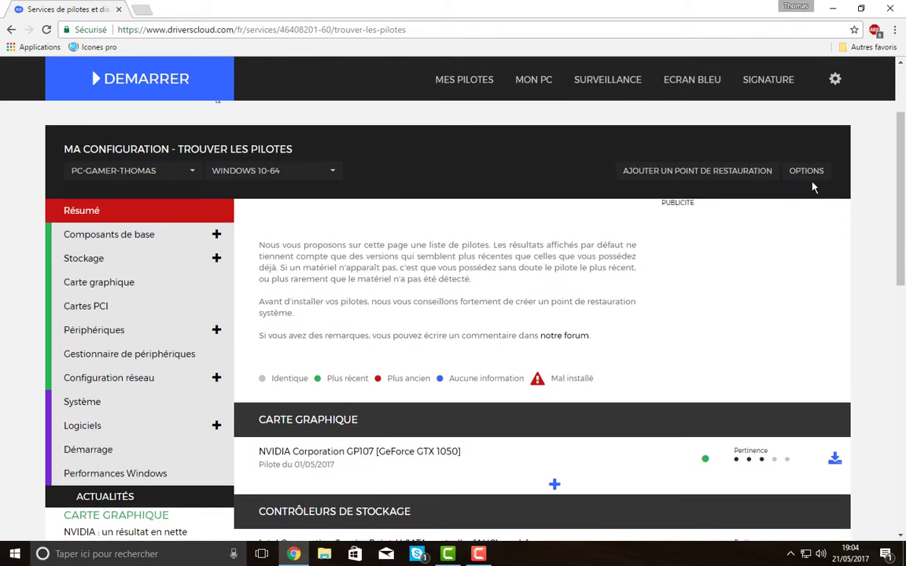
left_click(808, 171)
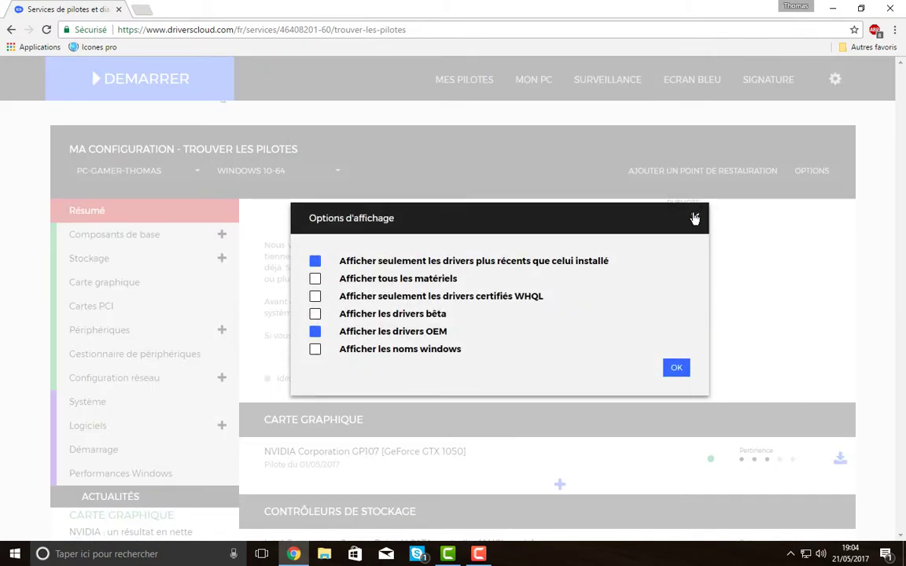
left_click(694, 218)
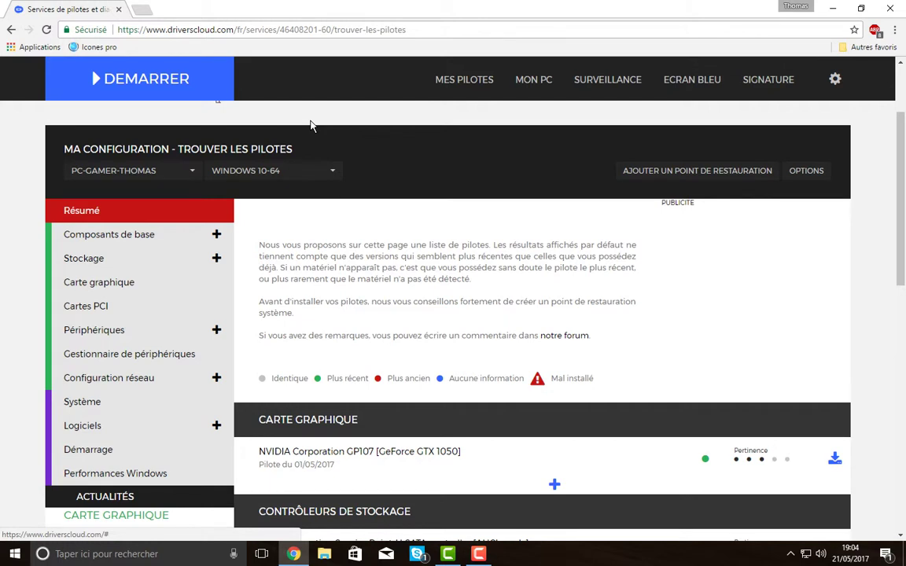
Try to add a system restore point from the drivers page, allowing the DriversCloud detection program to open.
left_click(697, 172)
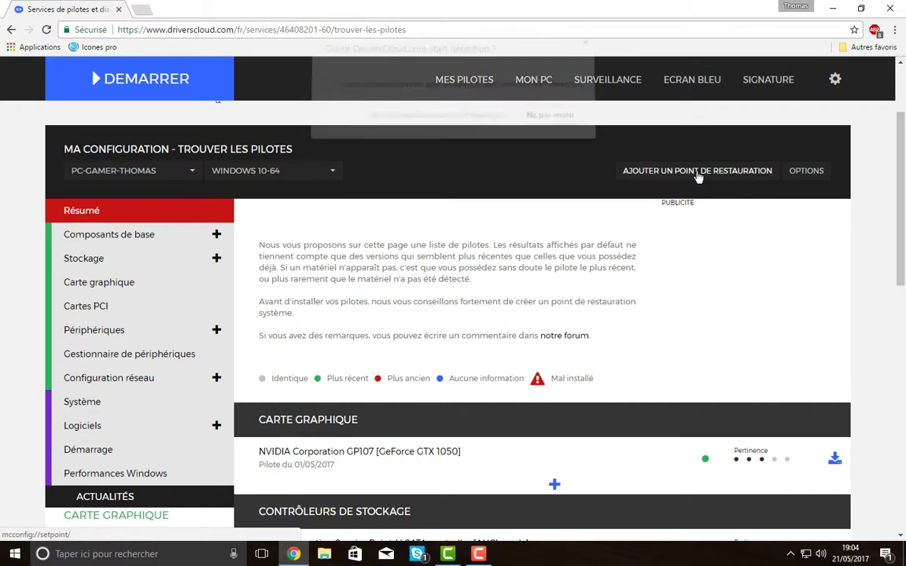
left_click(480, 121)
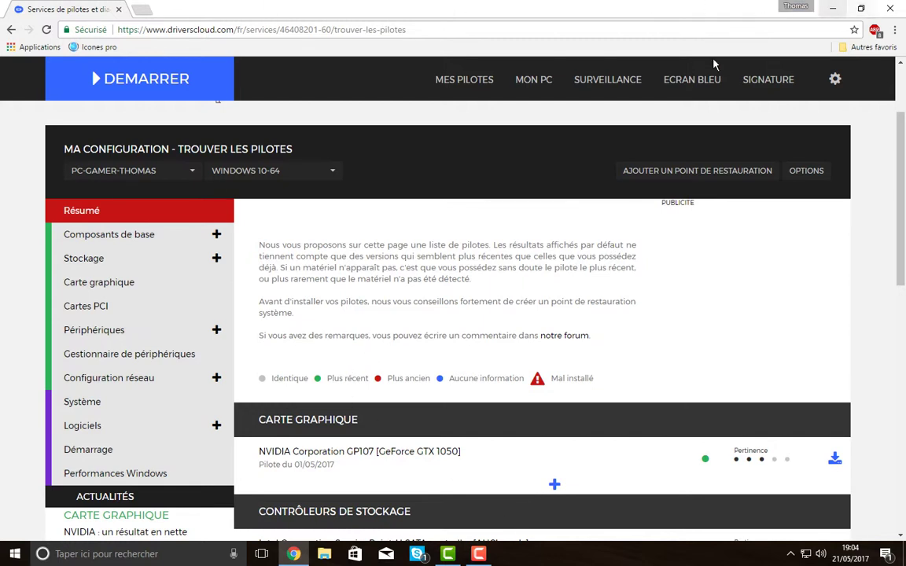
right_click(14, 554)
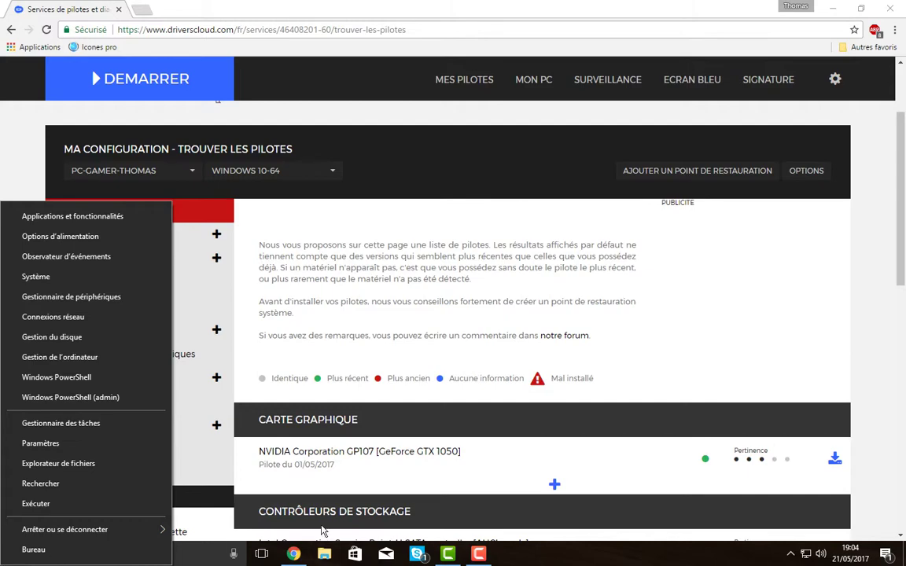
left_click(15, 554)
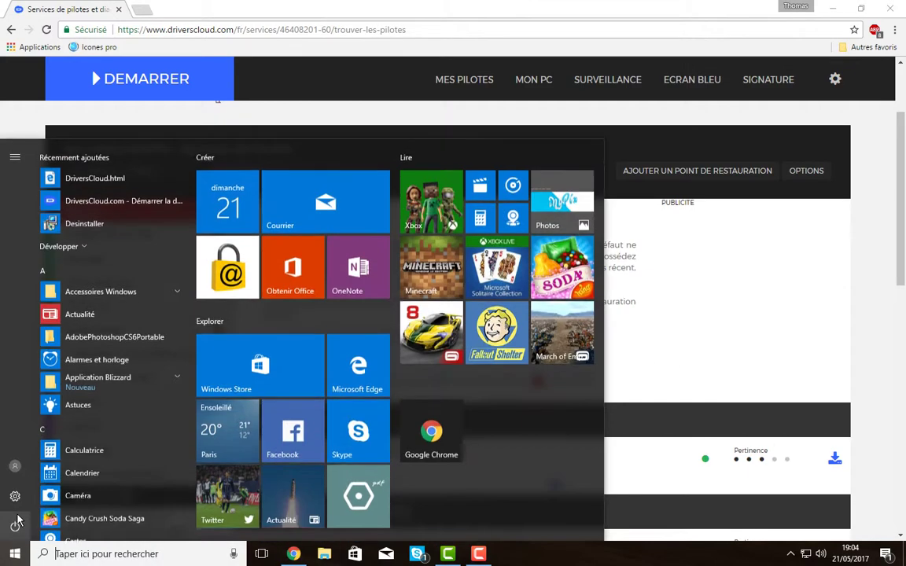
left_click(15, 497)
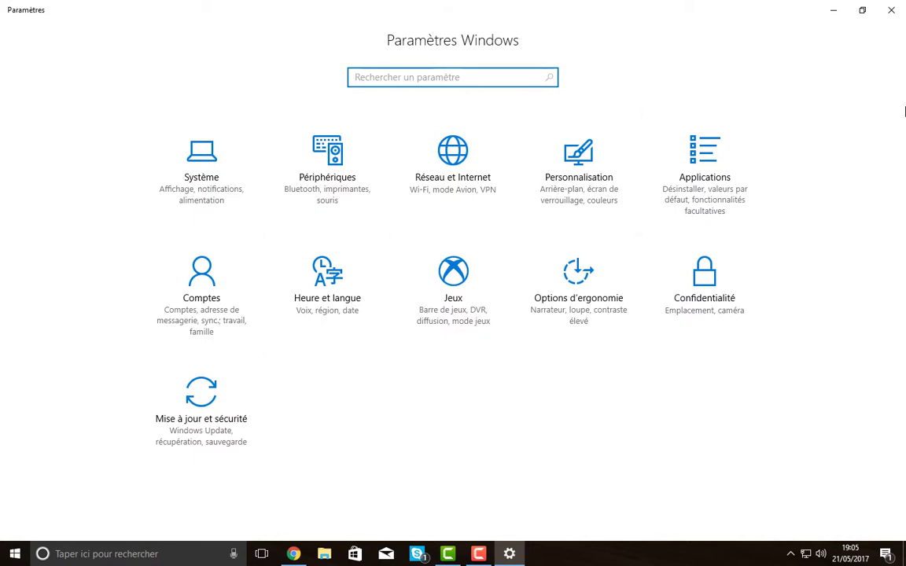
left_click(893, 8)
Minimize the browser and clear all notifications in the Windows notification centre, leaving it closed.
left_click(833, 9)
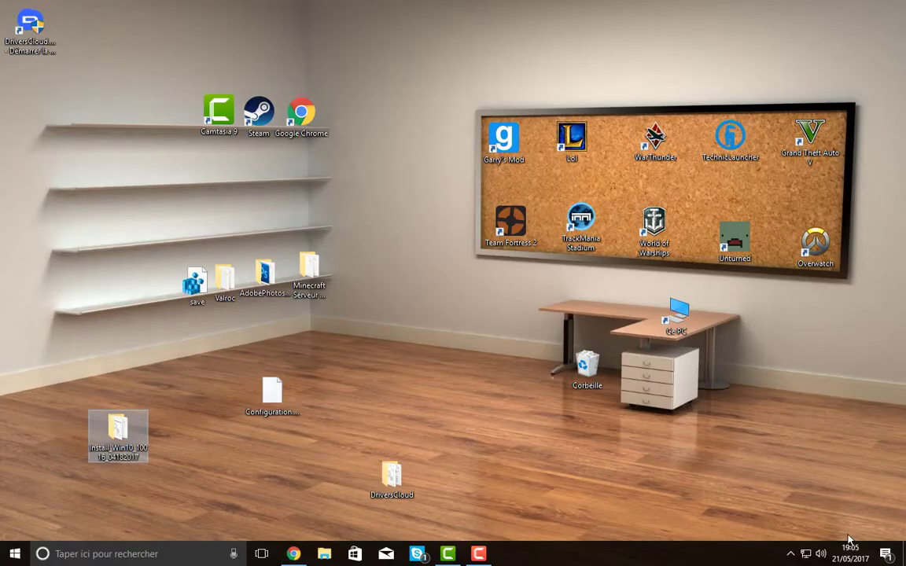
left_click(902, 502)
left_click(885, 553)
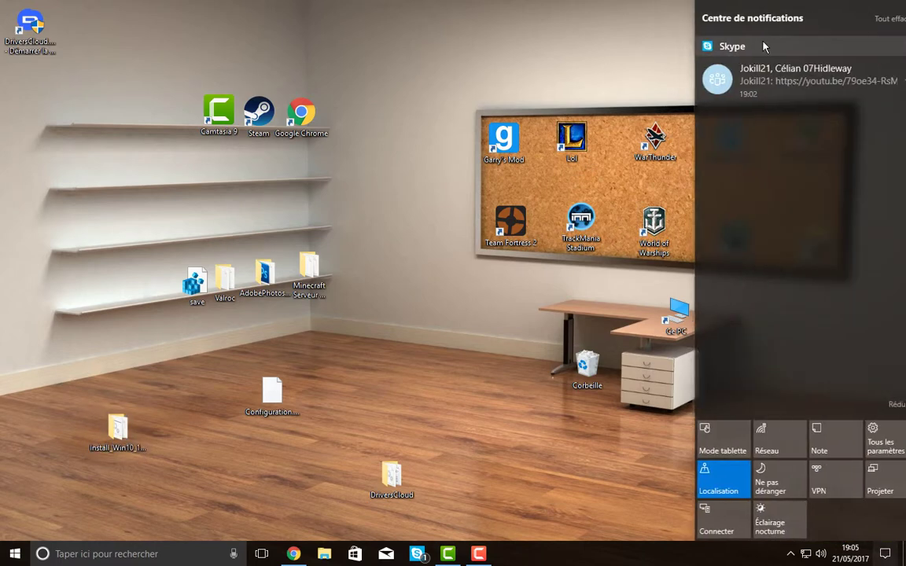
left_click(871, 20)
left_click(643, 307)
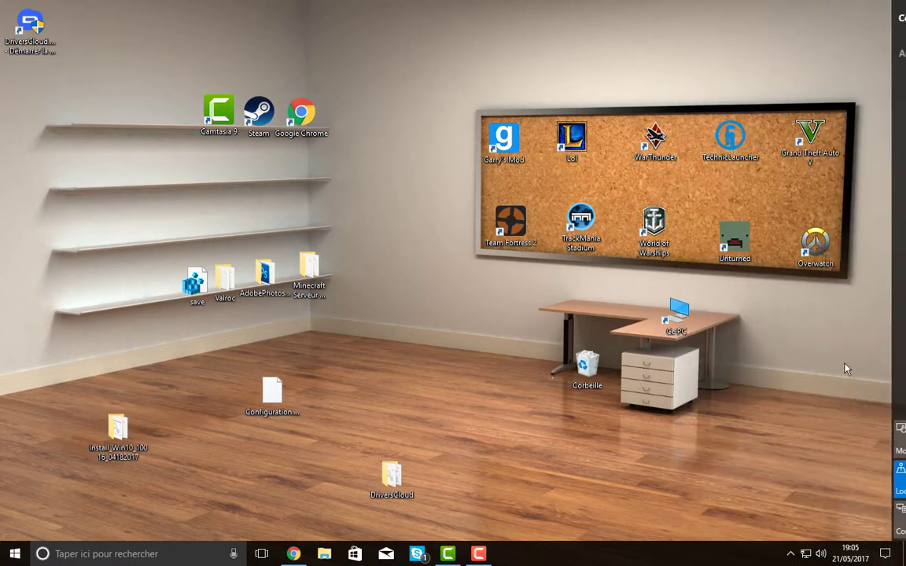
left_click(885, 553)
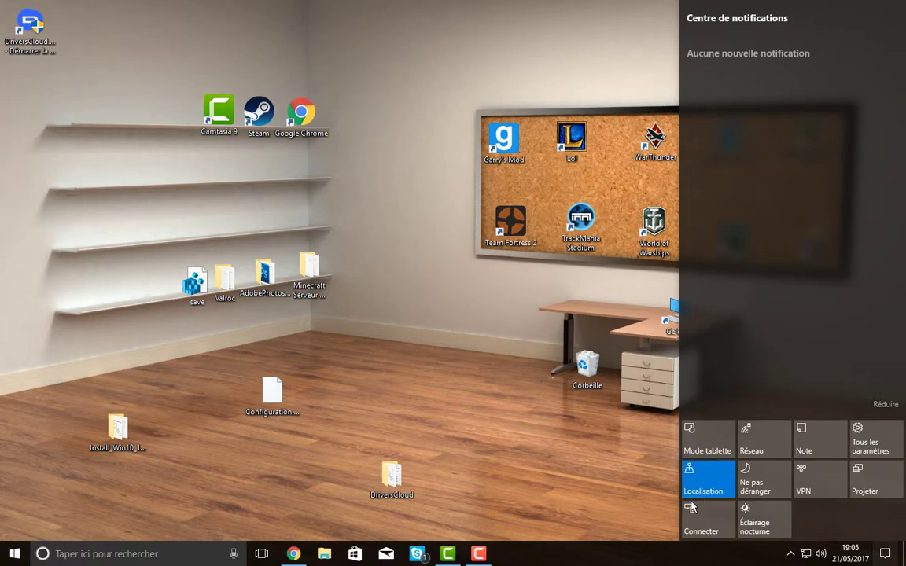
left_click(548, 482)
Search Windows for "res", open "Créer un point de restauration" and reposition the system properties window on the desktop.
key("super")
type("res")
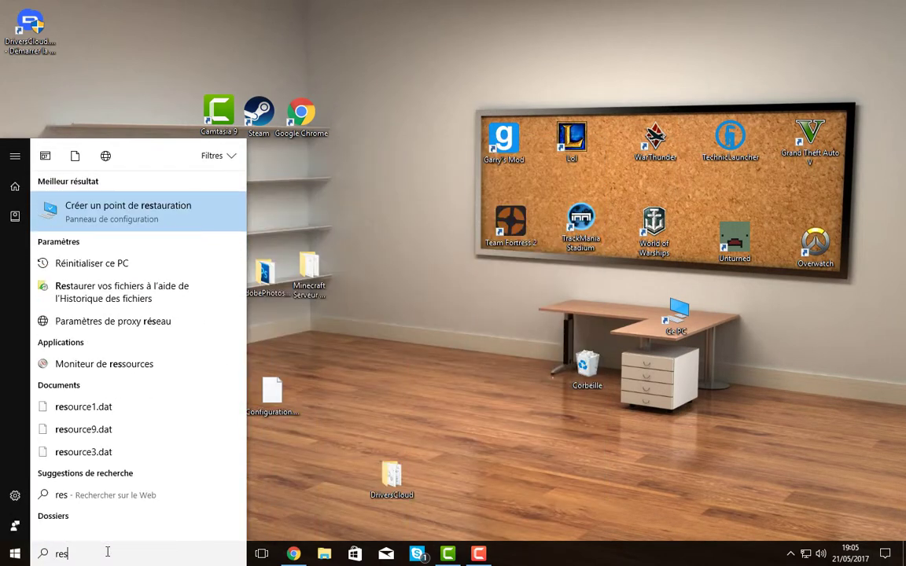
left_click(118, 206)
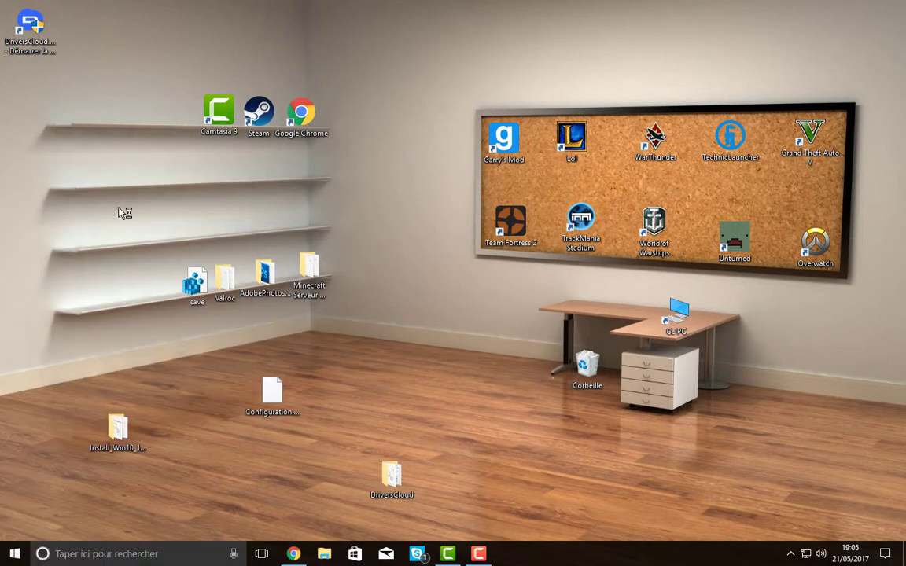
left_click_drag(245, 115, 299, 101)
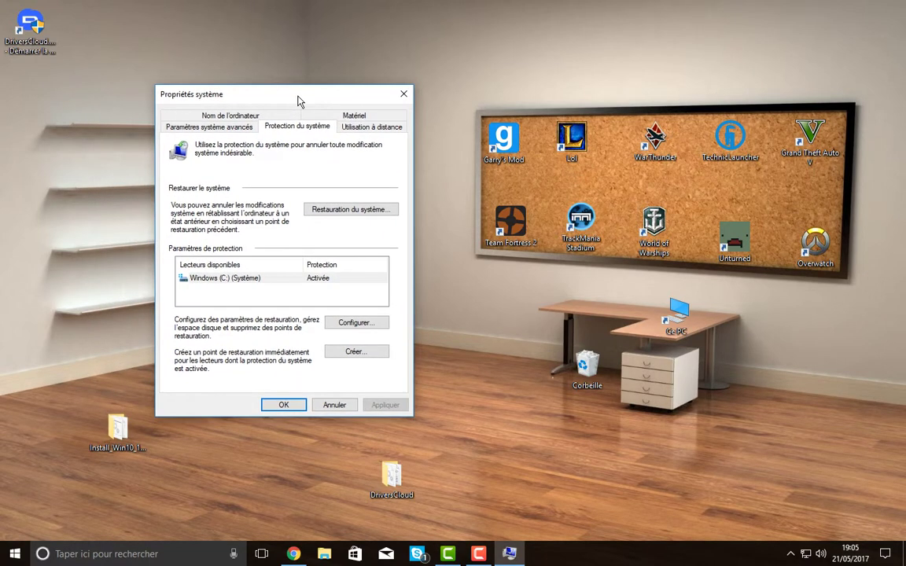
Create a system restore point with the description "21.05.17" and close the completion message.
left_click(338, 352)
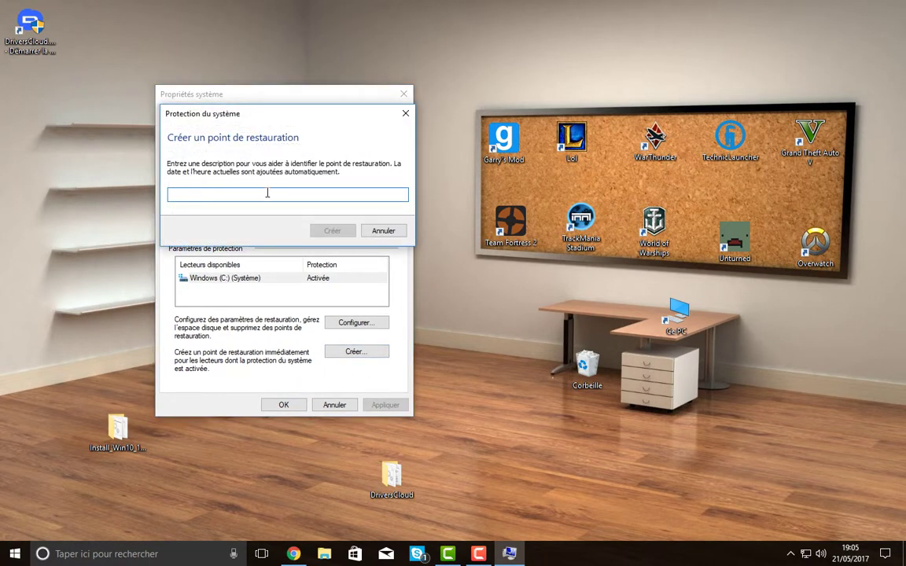
type("21.05.17")
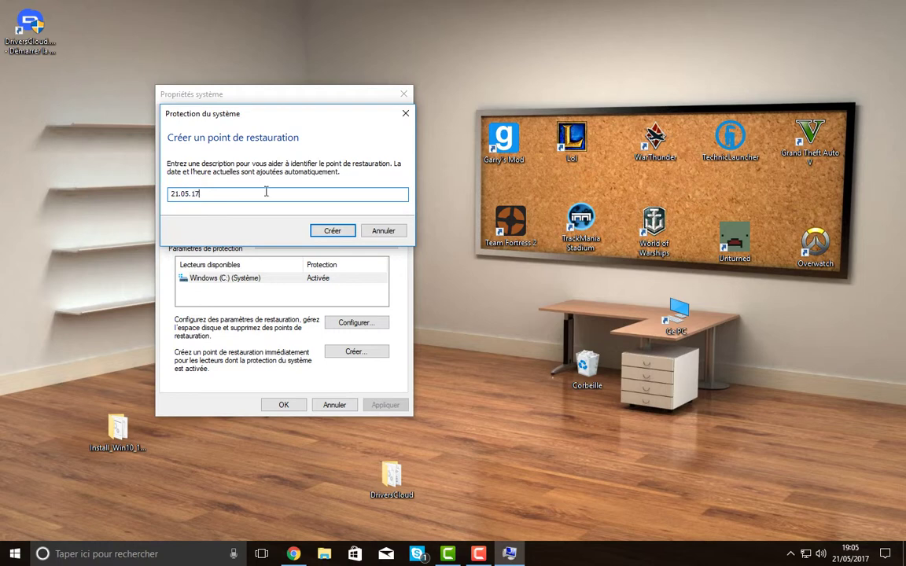
key("Return")
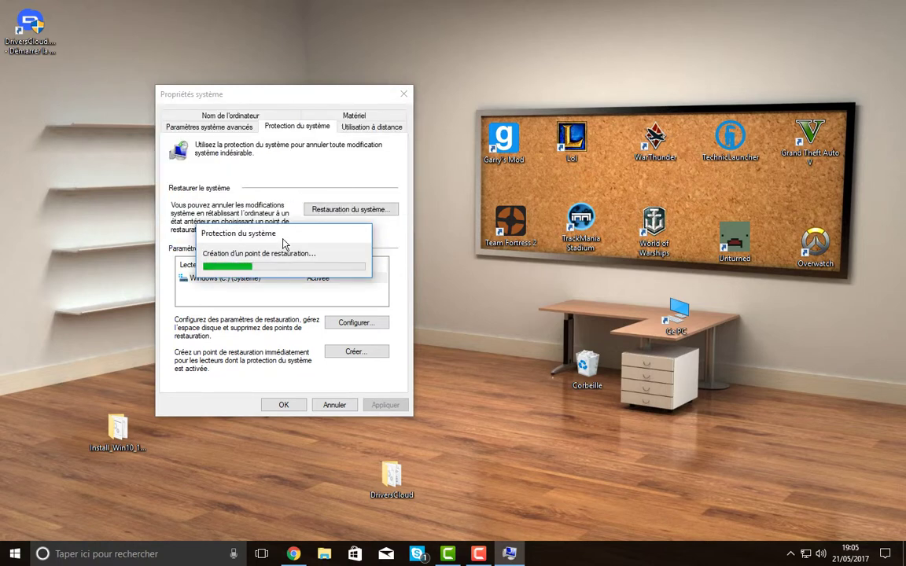
left_click_drag(198, 195, 302, 207)
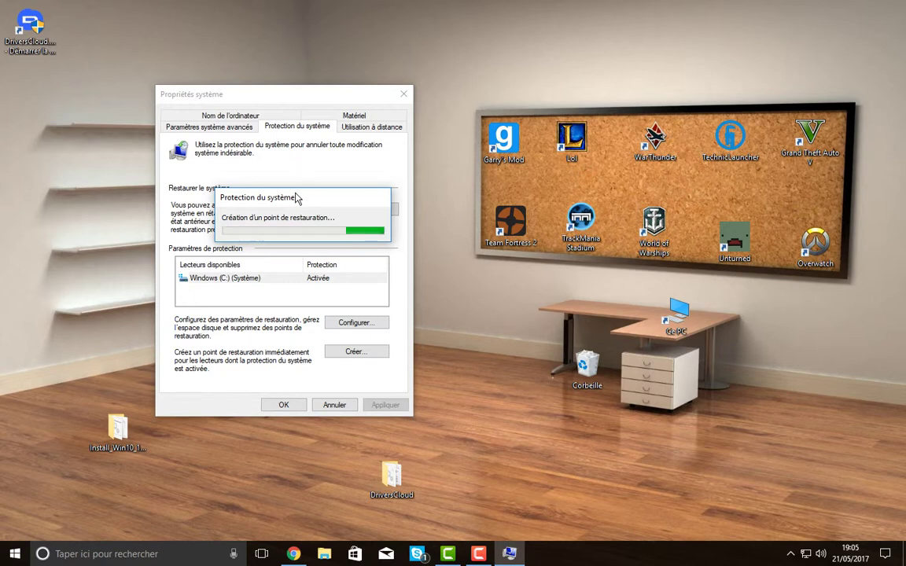
left_click_drag(296, 198, 257, 213)
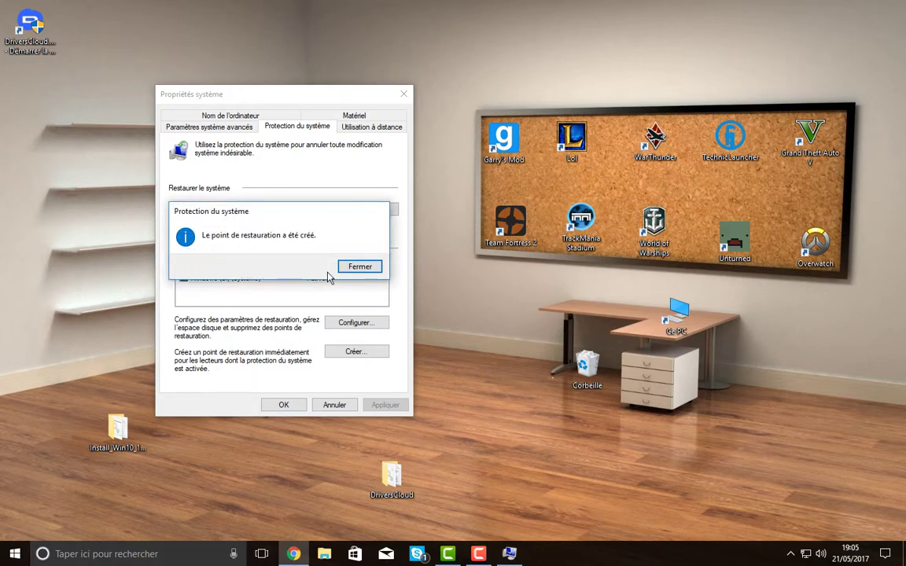
left_click(355, 267)
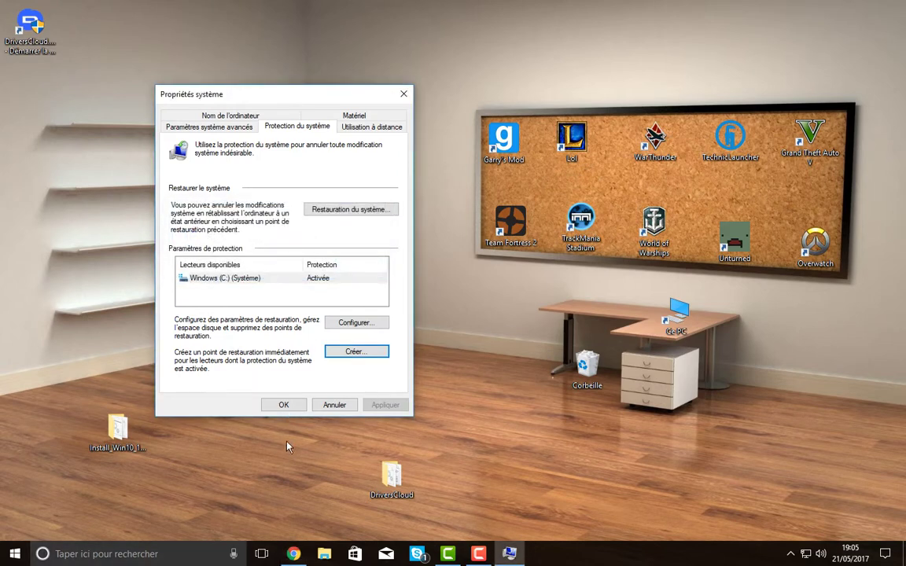
Close the system properties, search Windows for "rest", open "Réinitialiser ce PC" and look through the Récupération and Sauvegarde settings pages.
left_click(288, 404)
left_click(143, 550)
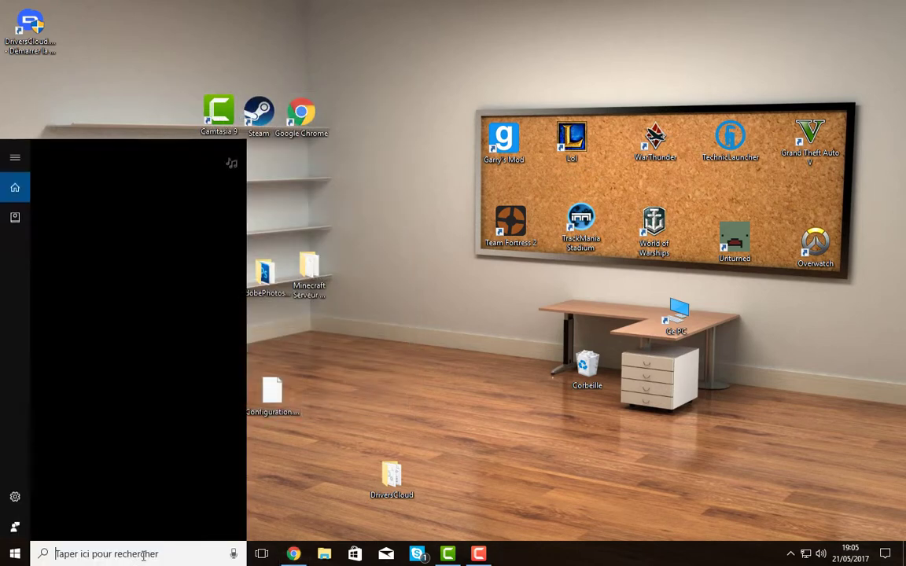
type("rest")
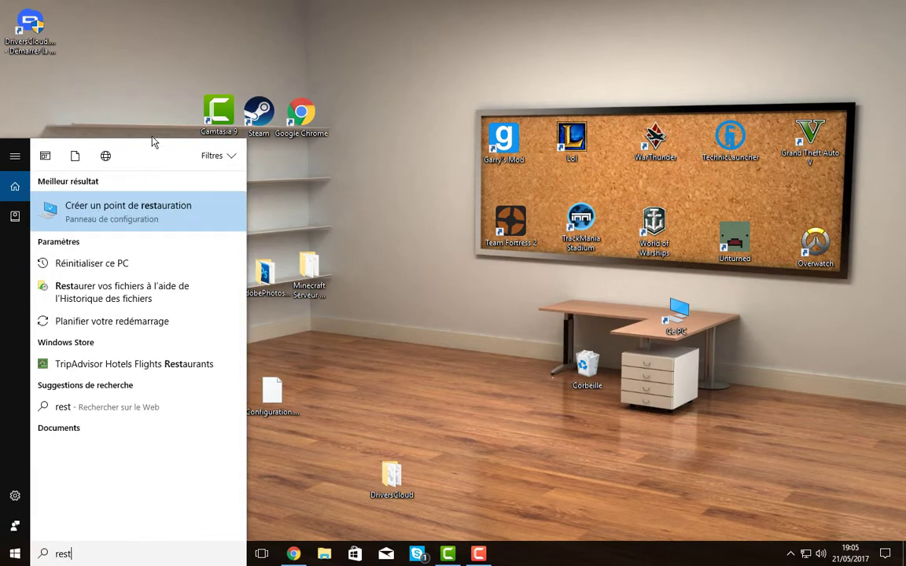
left_click(97, 262)
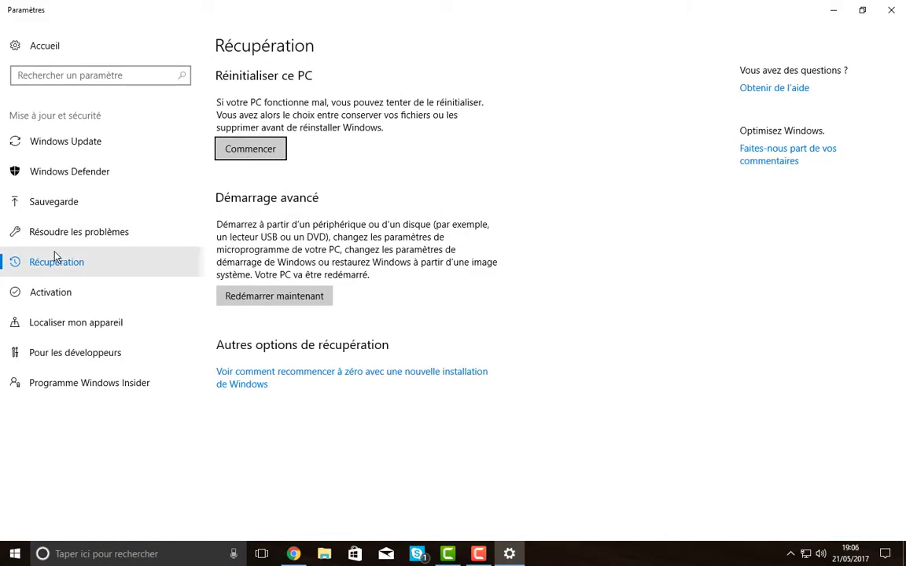
left_click(76, 217)
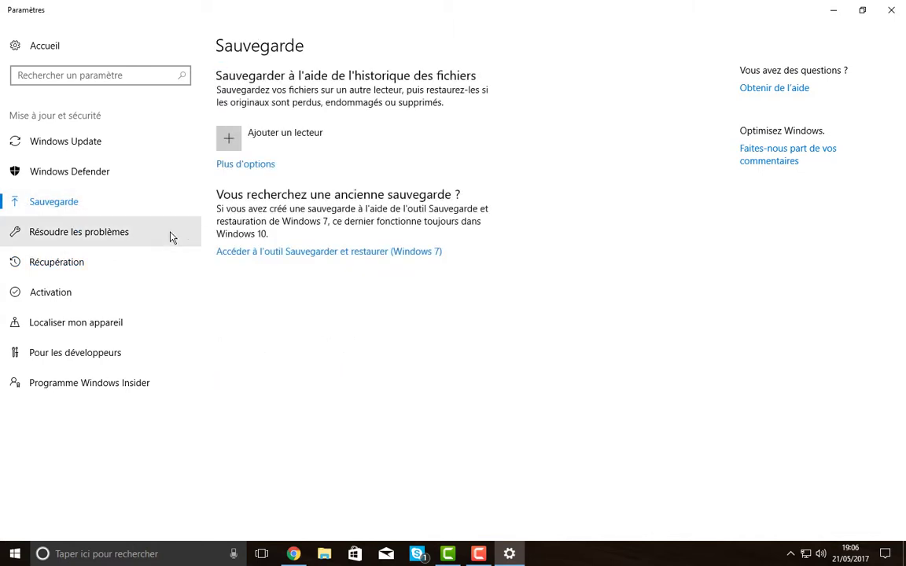
left_click(72, 273)
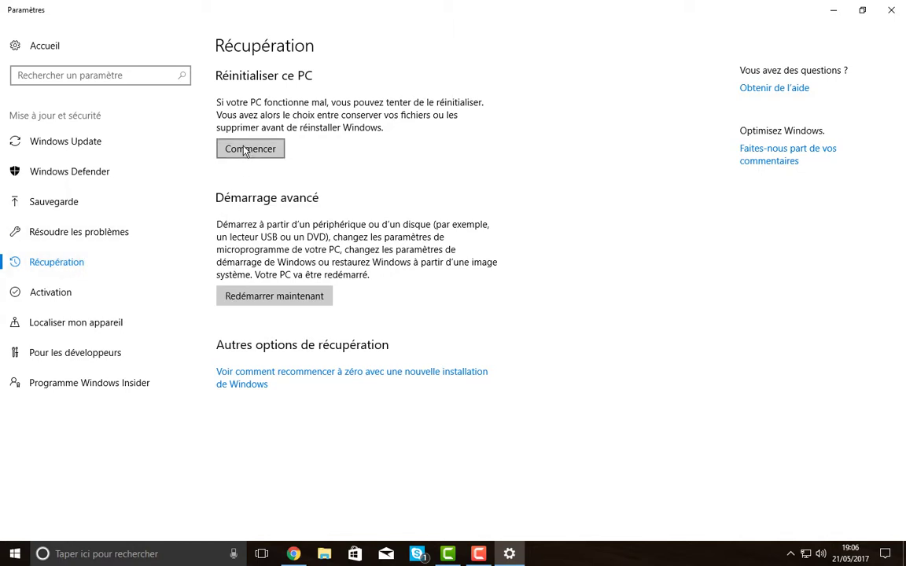
left_click(64, 202)
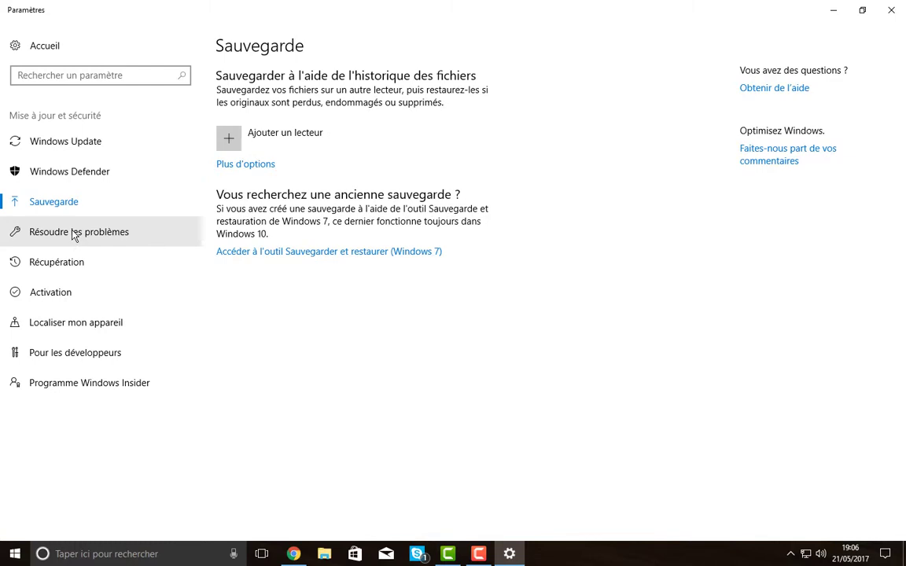
Search Windows for "res", open "Créer un point de restauration", reposition the system properties window and close the Settings window.
left_click(149, 544)
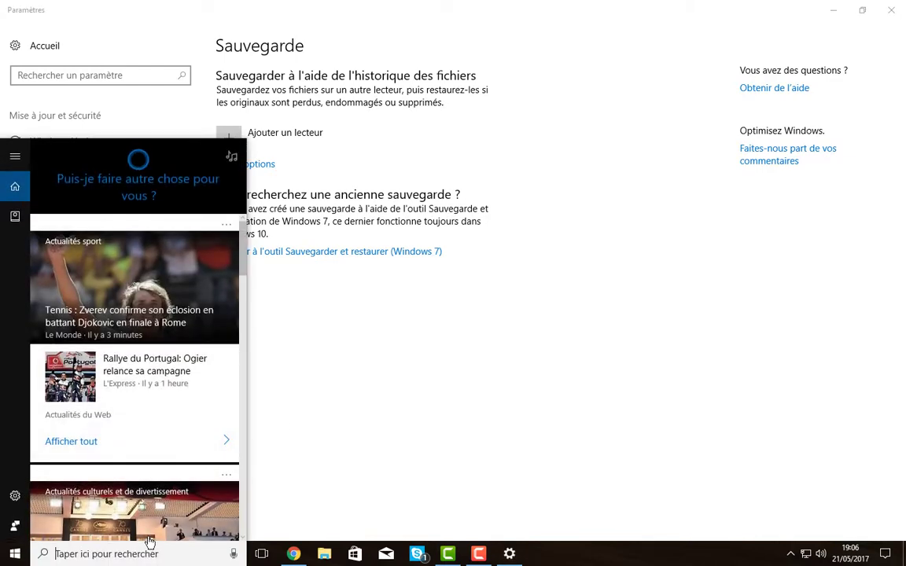
type("re")
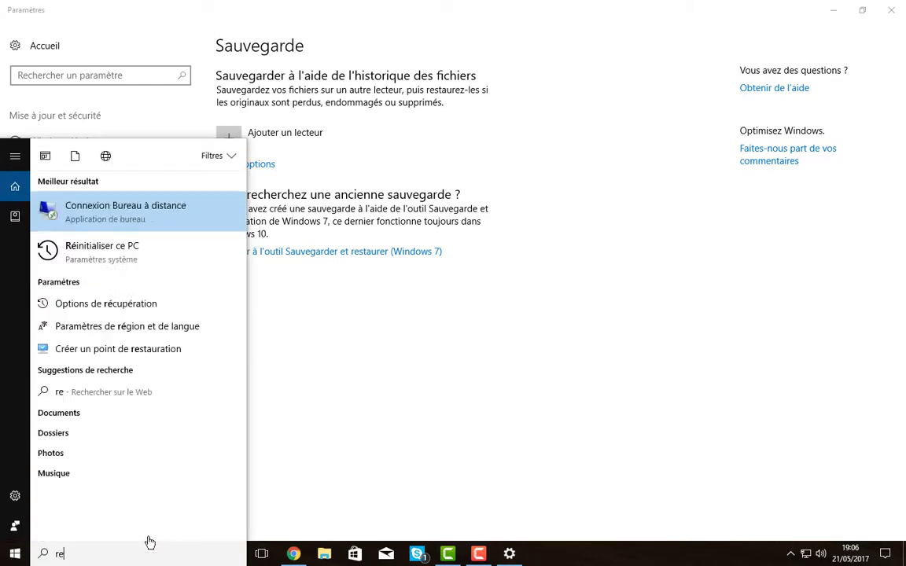
type("s")
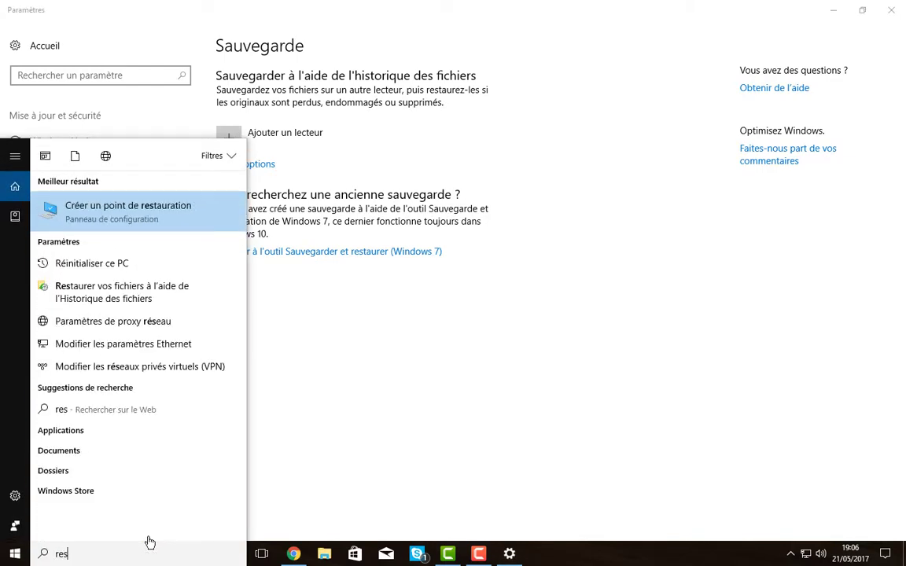
left_click(151, 222)
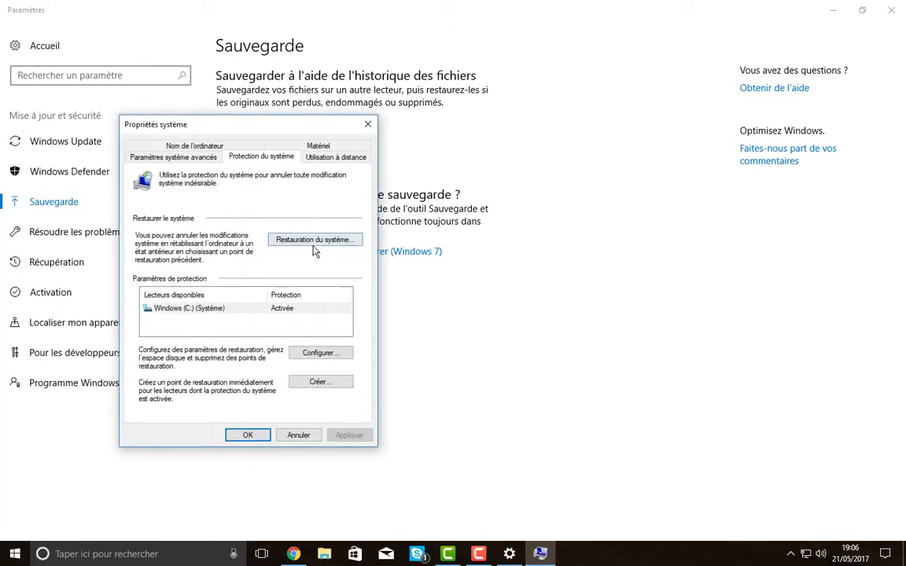
left_click(315, 241)
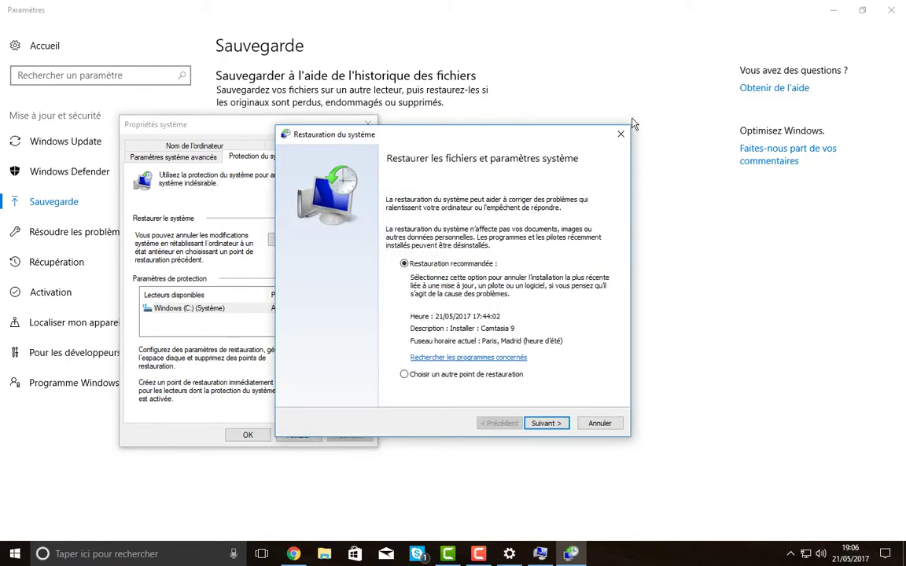
left_click(620, 133)
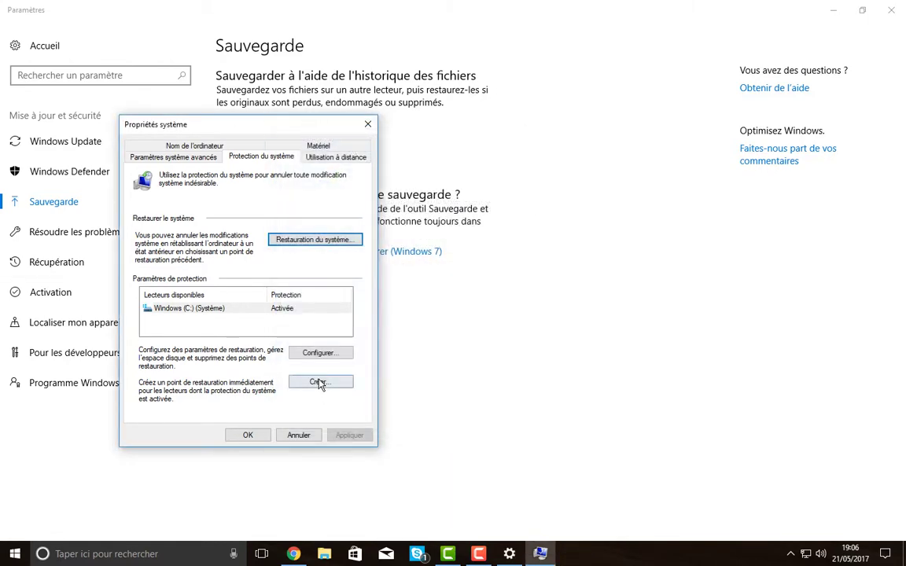
left_click_drag(271, 121, 445, 41)
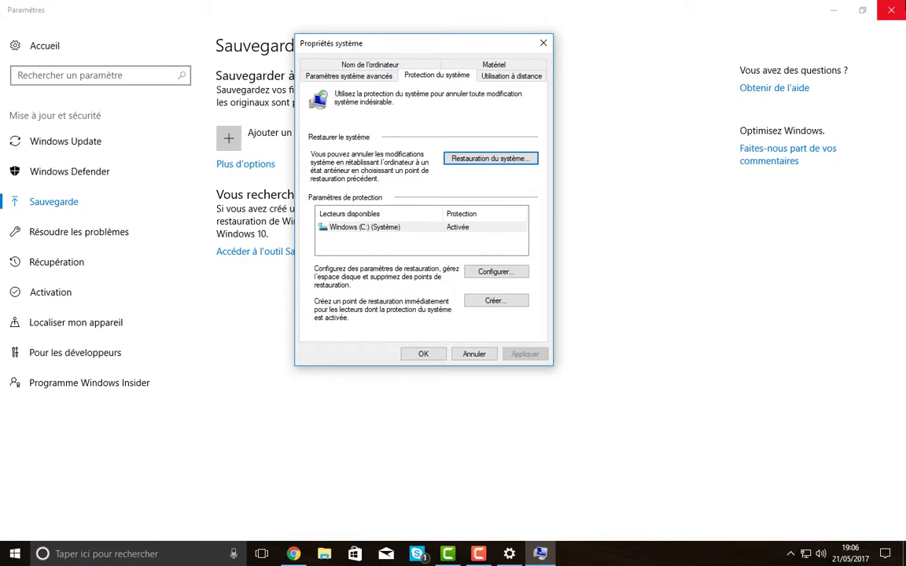
left_click(891, 10)
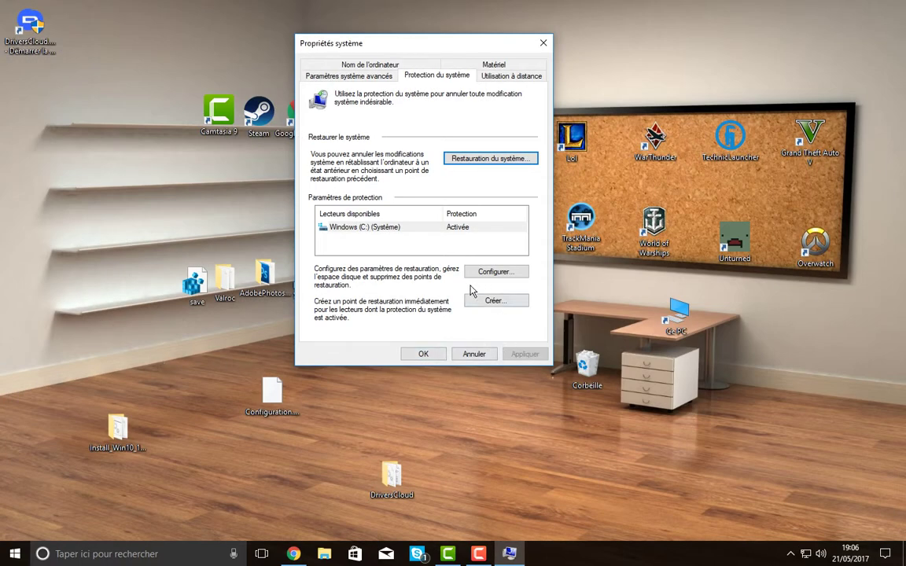
Open System Restore, browse the available restore points and review the confirmation page for the "21.05.17" point without starting the restoration.
left_click(501, 161)
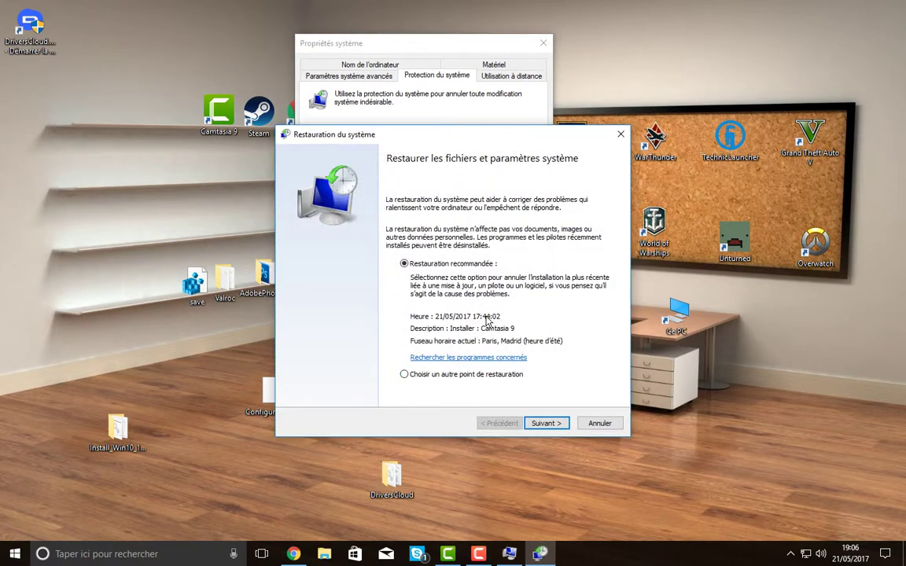
left_click(546, 423)
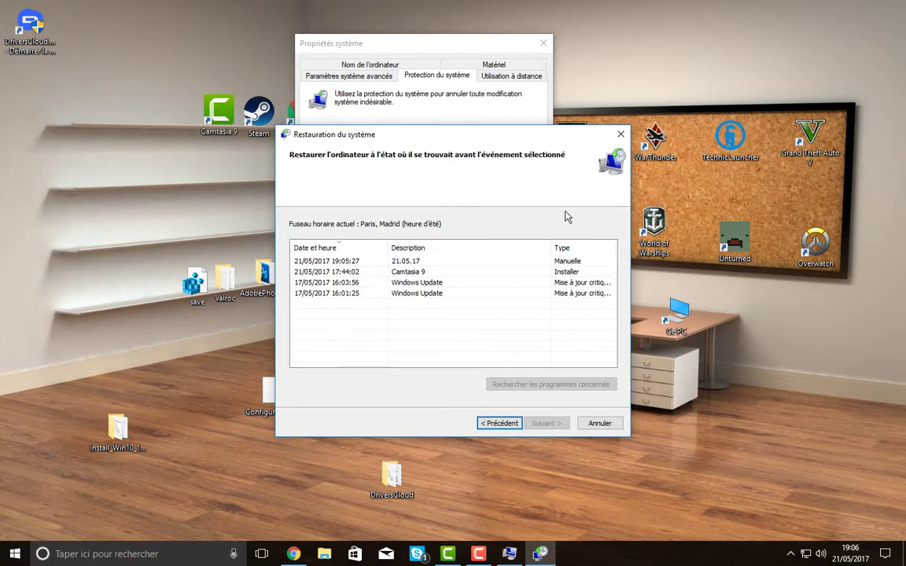
left_click_drag(585, 138, 459, 95)
left_click(253, 218)
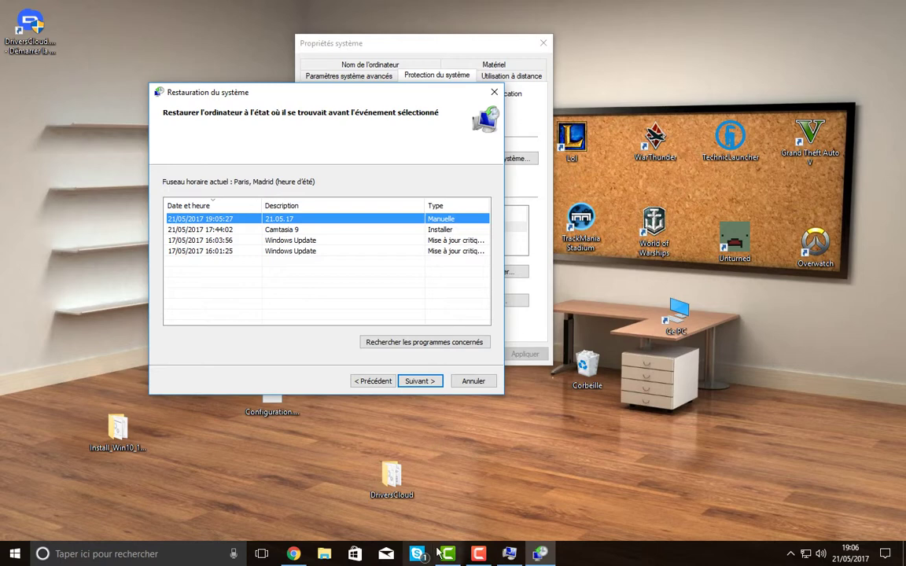
left_click(307, 231)
left_click(301, 261)
left_click(295, 240)
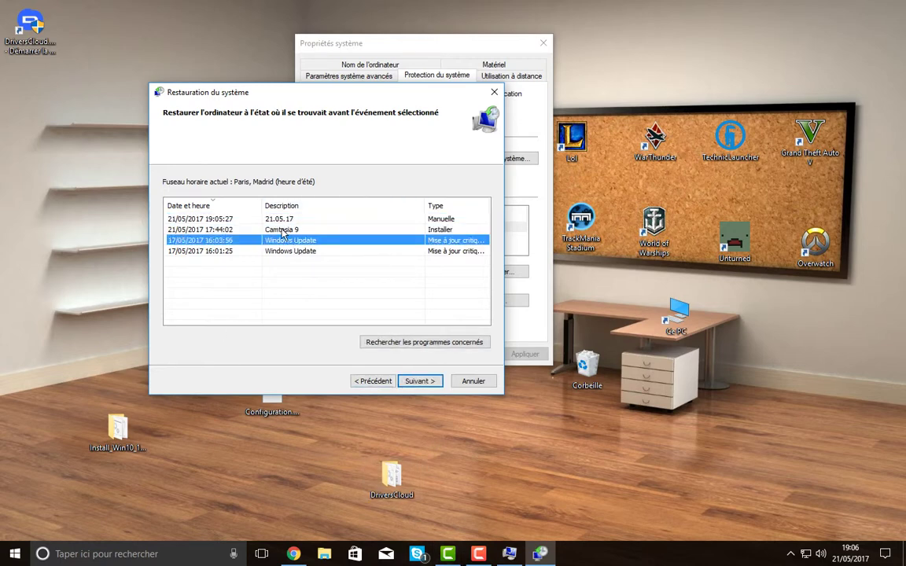
left_click(282, 229)
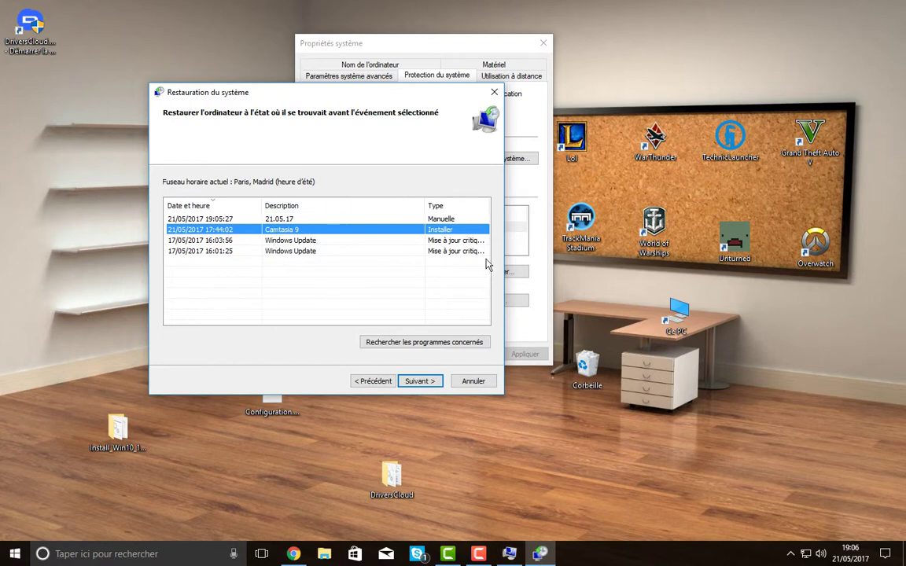
left_click(316, 219)
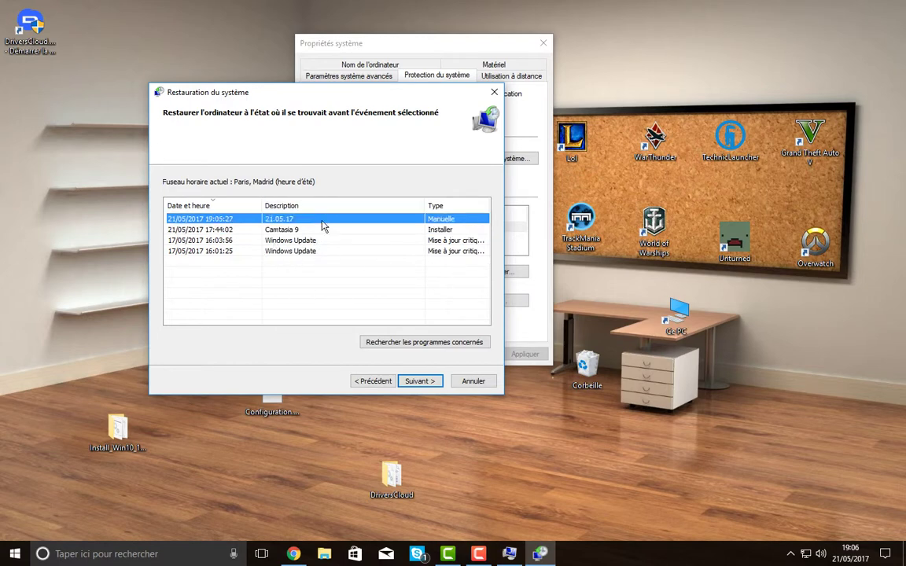
left_click(417, 380)
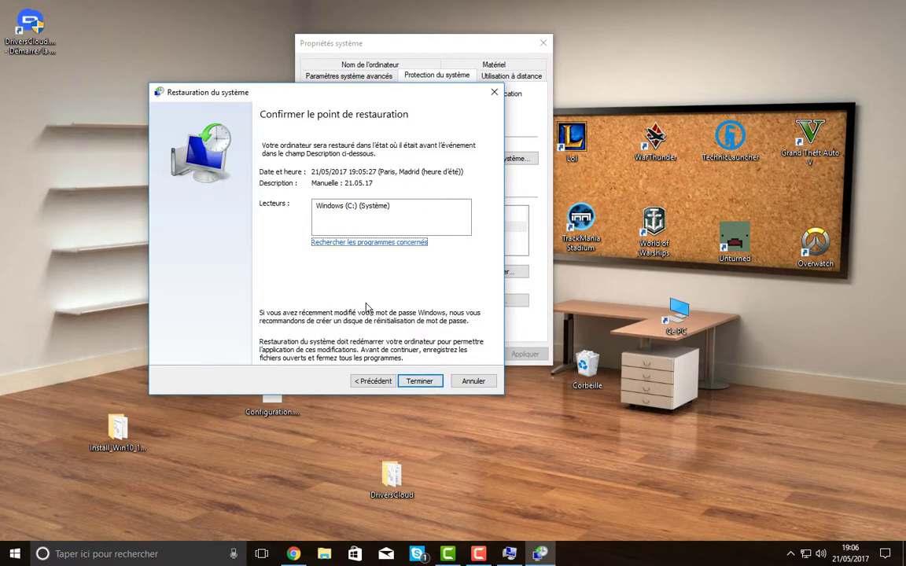
left_click(374, 381)
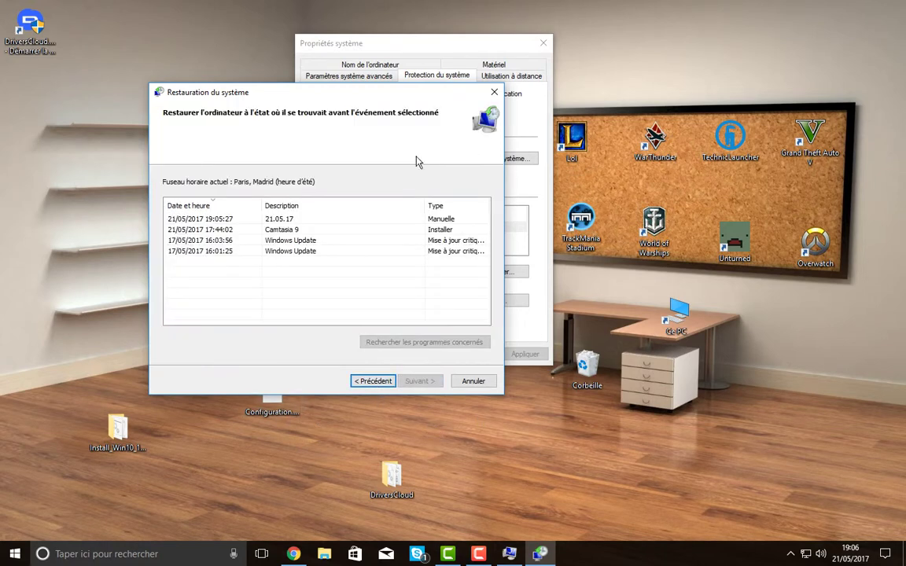
Cancel System Restore, close the system properties and switch back to the DriversCloud drivers page in Chrome.
left_click(483, 387)
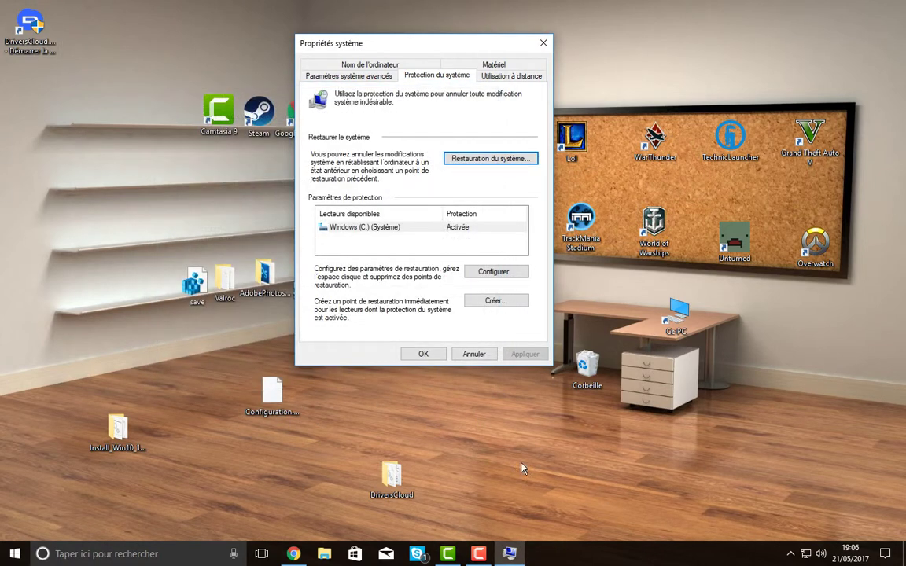
left_click(535, 43)
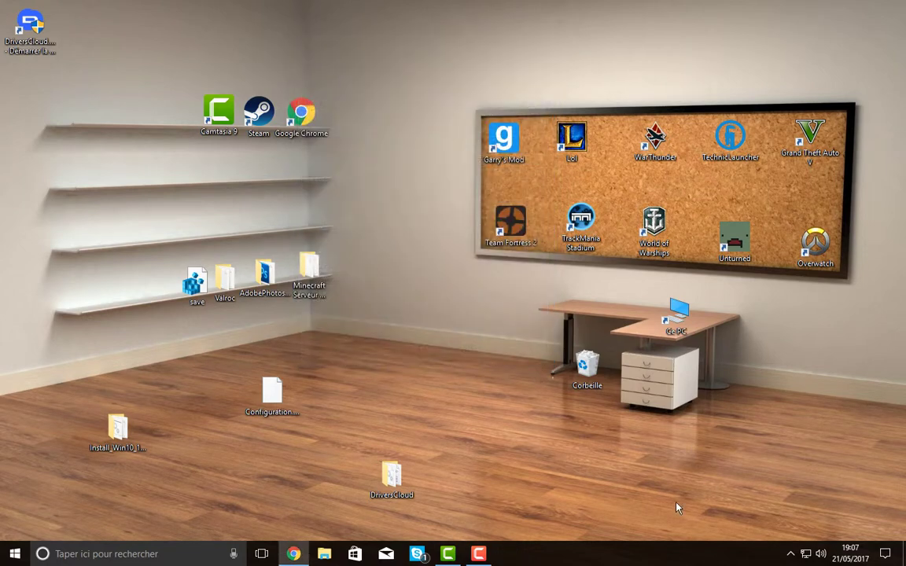
left_click(292, 554)
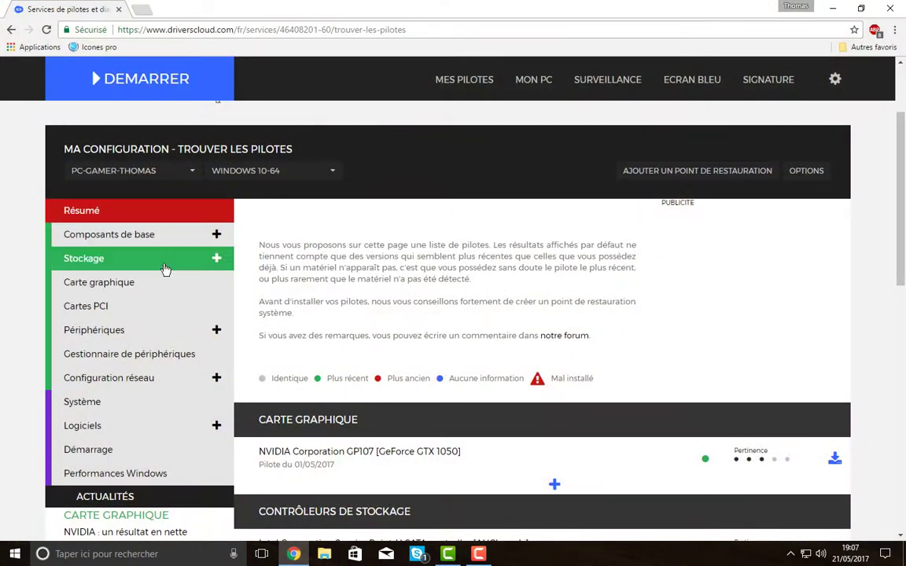